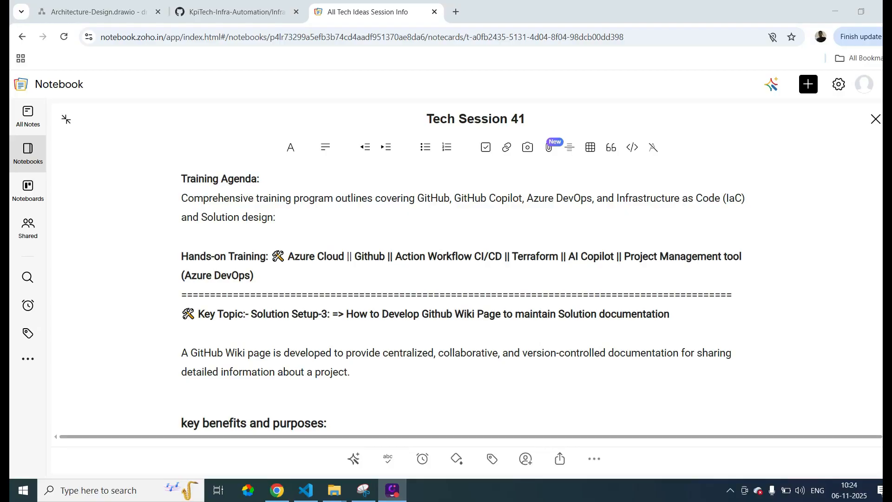
# Read through the key benefits and purposes of a GitHub Wiki in the Tech Session 41 note
pyautogui.scroll(-4, 462, 302)
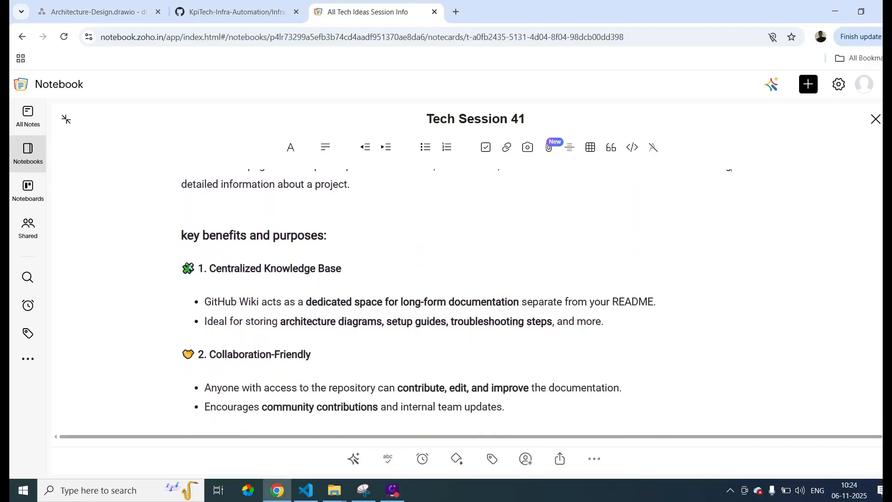
pyautogui.scroll(-1, 461, 302)
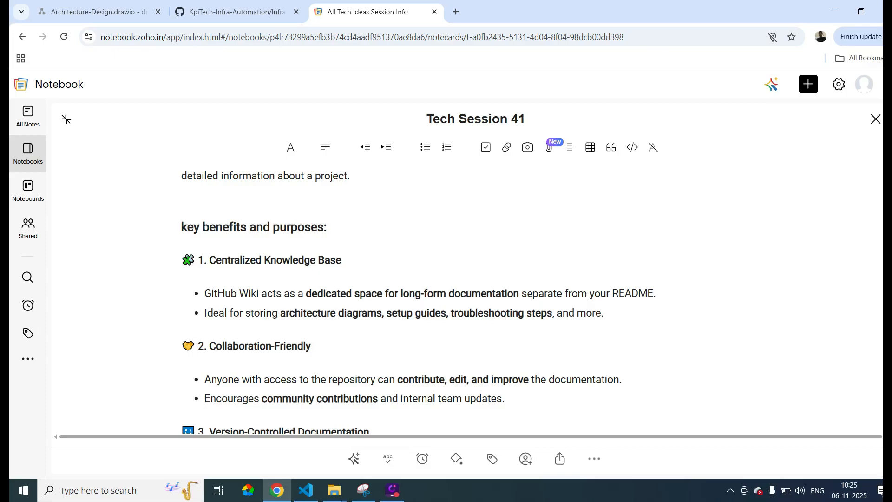
pyautogui.scroll(-3, 418, 302)
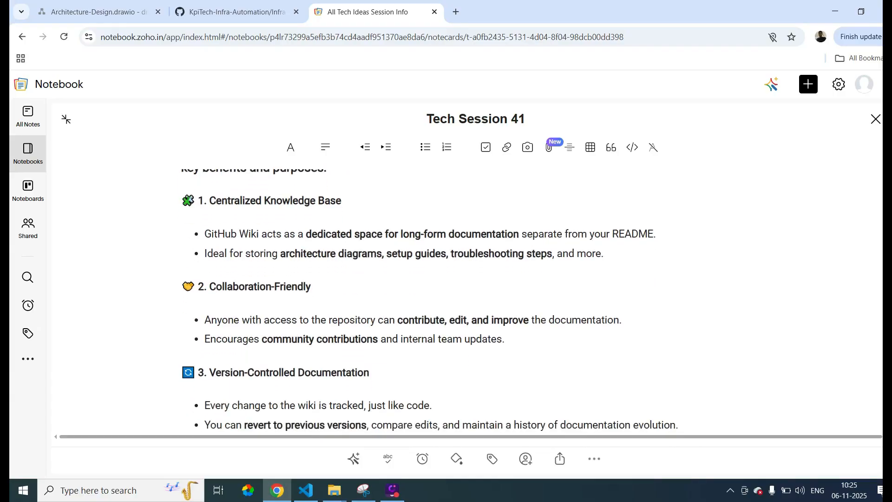
pyautogui.scroll(-1, 418, 302)
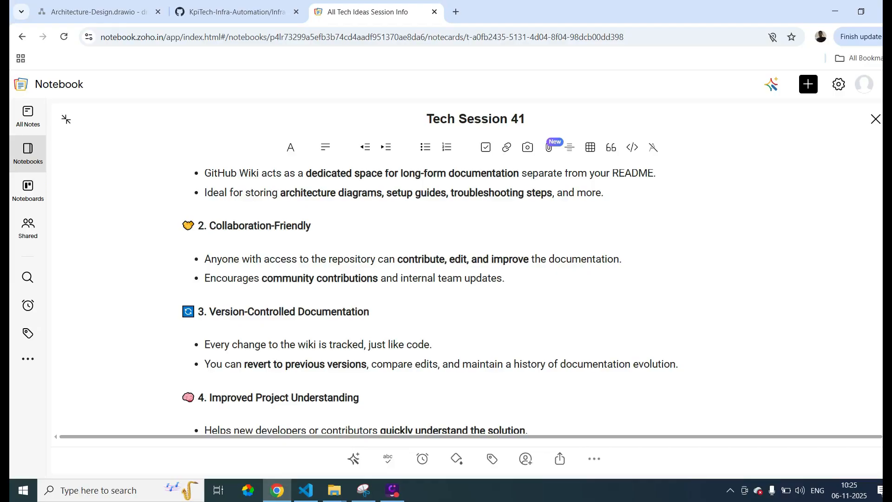
pyautogui.scroll(-1, 418, 302)
pyautogui.scroll(-1, 418, 302)
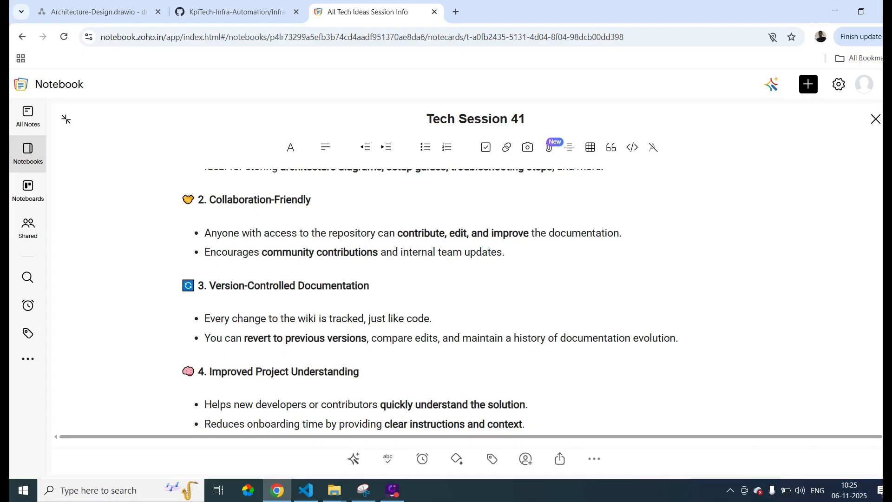
pyautogui.scroll(-2, 418, 302)
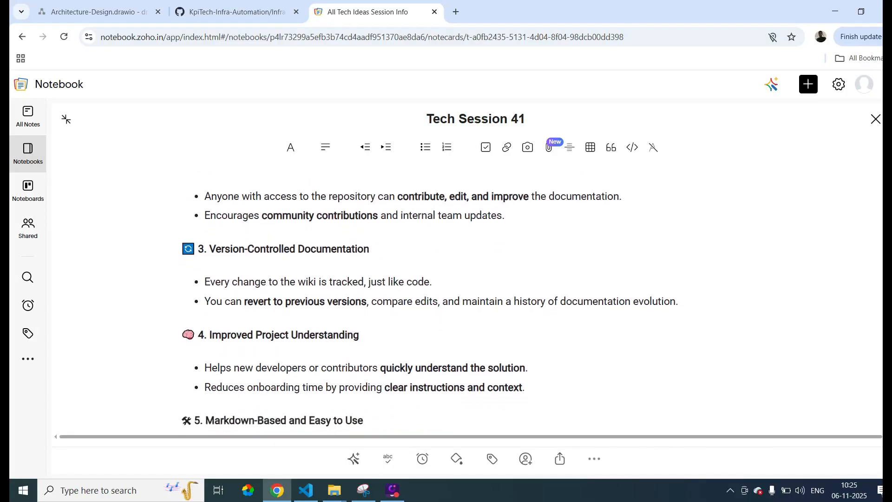
pyautogui.scroll(-1, 419, 302)
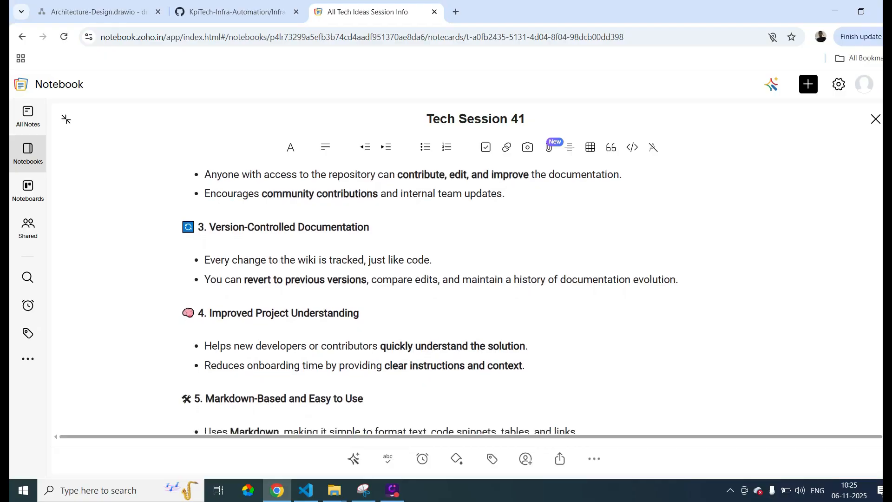
pyautogui.scroll(-1, 430, 302)
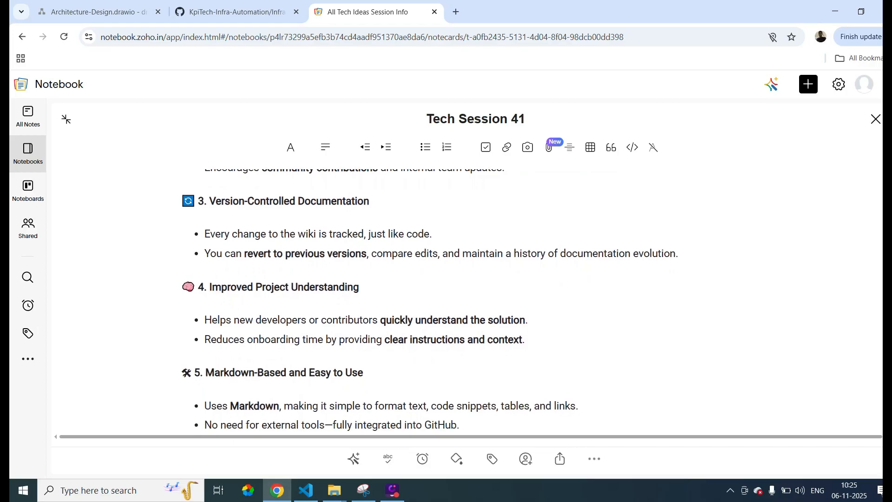
pyautogui.scroll(-2, 430, 299)
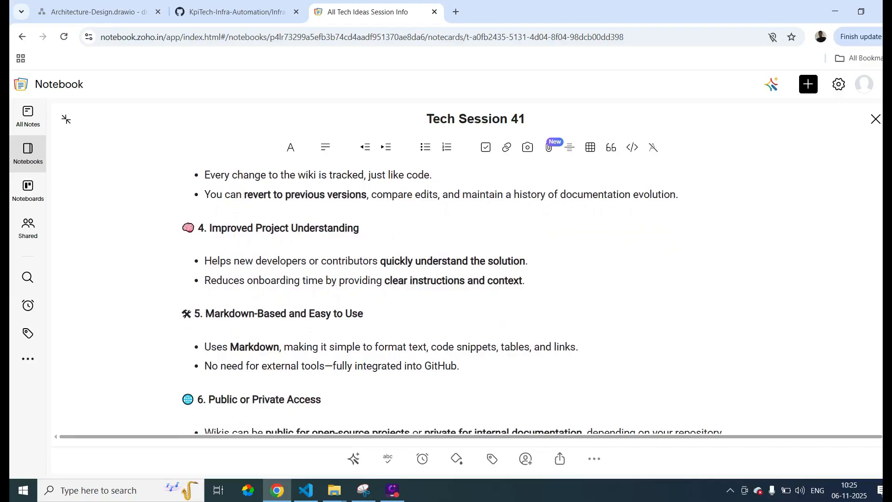
pyautogui.scroll(-1, 430, 300)
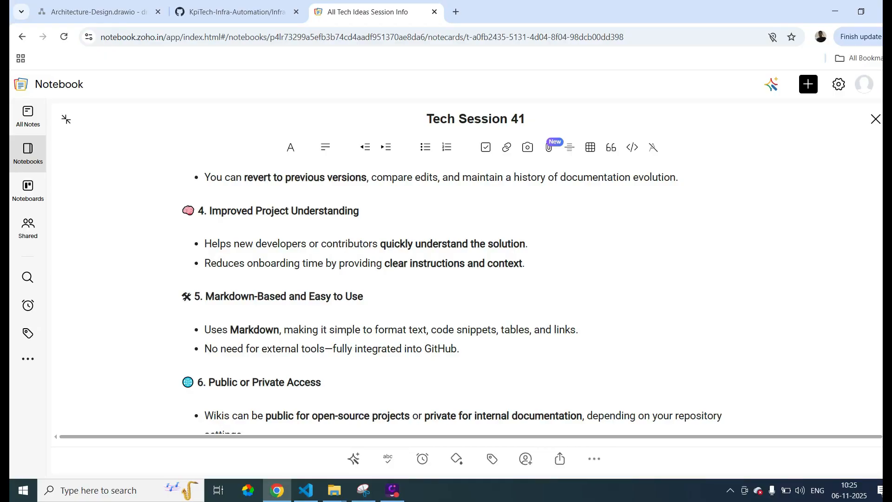
pyautogui.scroll(-1, 451, 302)
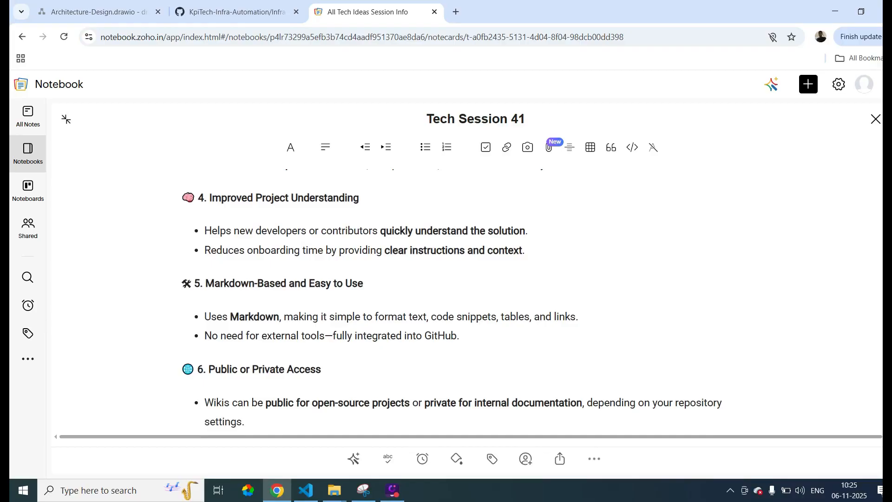
pyautogui.scroll(-5, 451, 302)
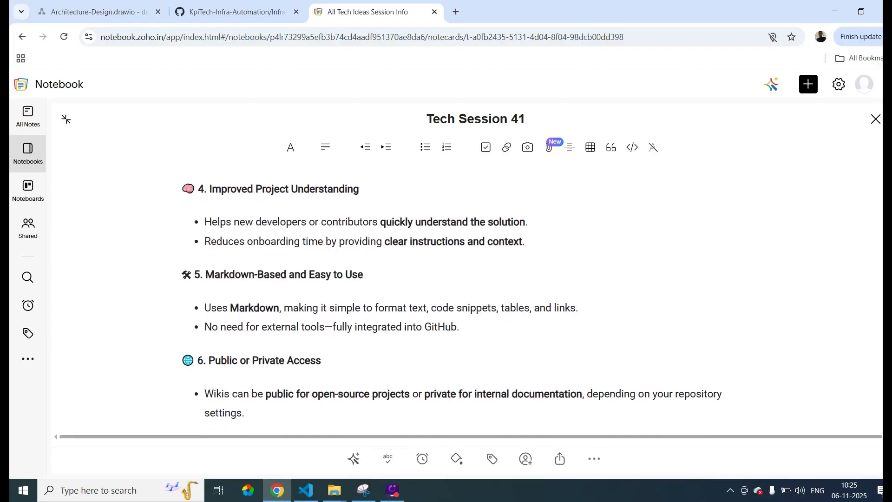
pyautogui.scroll(-3, 451, 302)
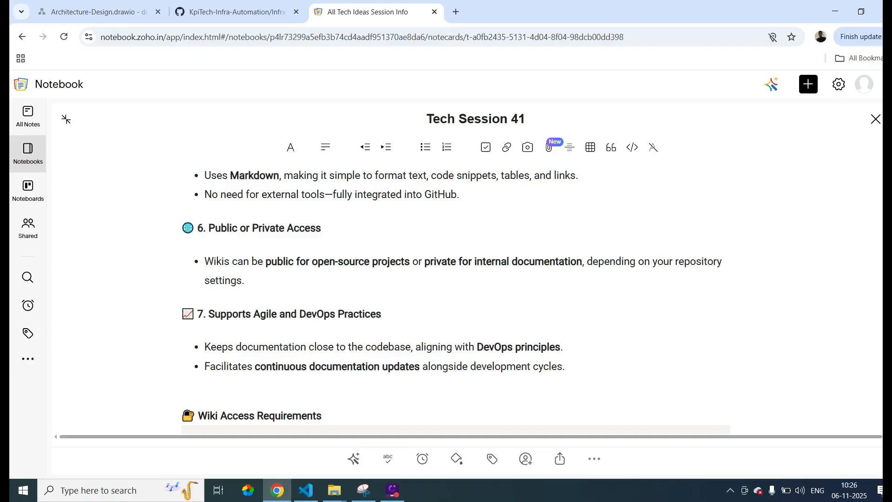
# Review the note's Wiki Access Requirements table by GitHub plan and check it against the private Infra-automation-solution-3 repository
pyautogui.scroll(-1, 456, 301)
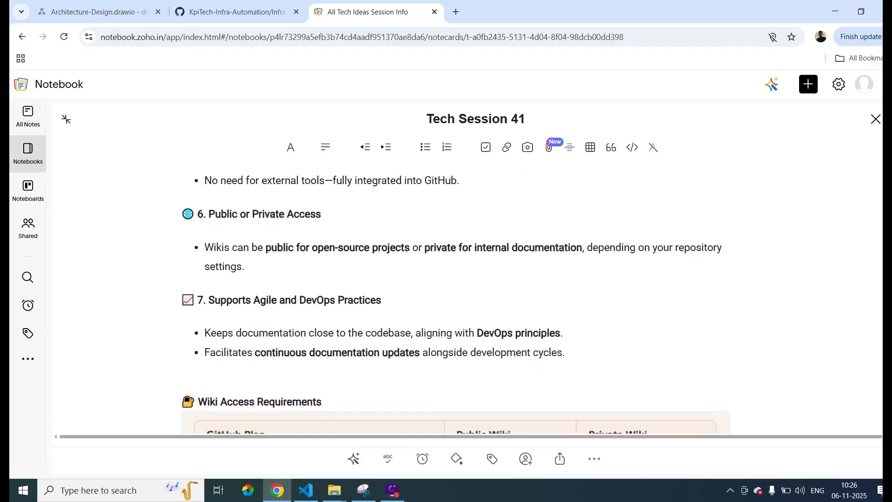
pyautogui.scroll(-1, 456, 301)
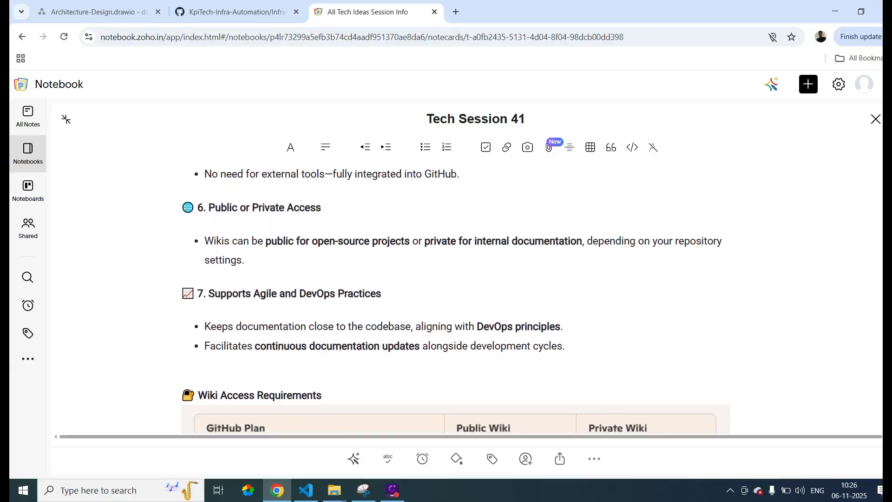
pyautogui.scroll(-3, 456, 301)
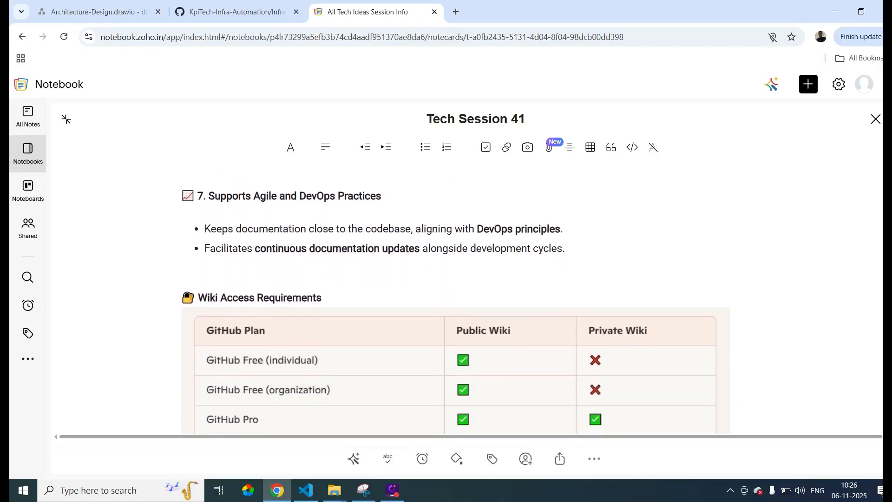
pyautogui.scroll(-2, 456, 301)
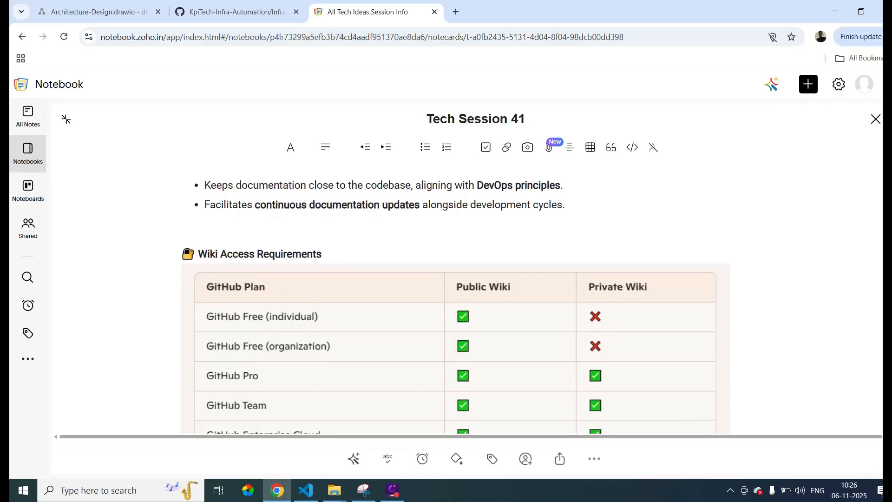
pyautogui.scroll(-1, 456, 301)
pyautogui.scroll(-1, 456, 301)
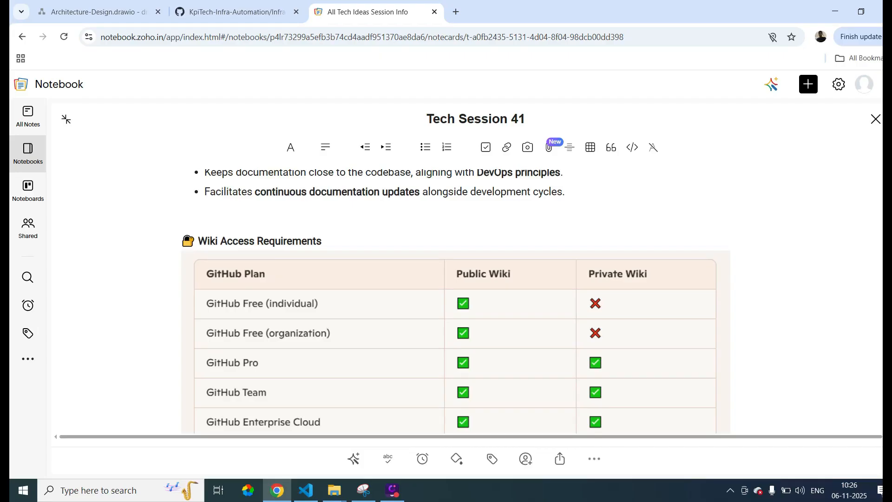
pyautogui.scroll(-1, 455, 301)
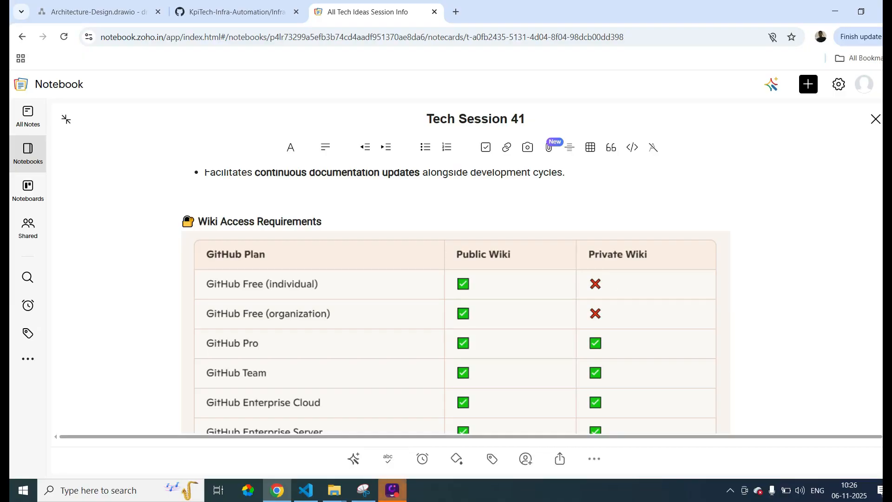
pyautogui.scroll(-1, 827, 156)
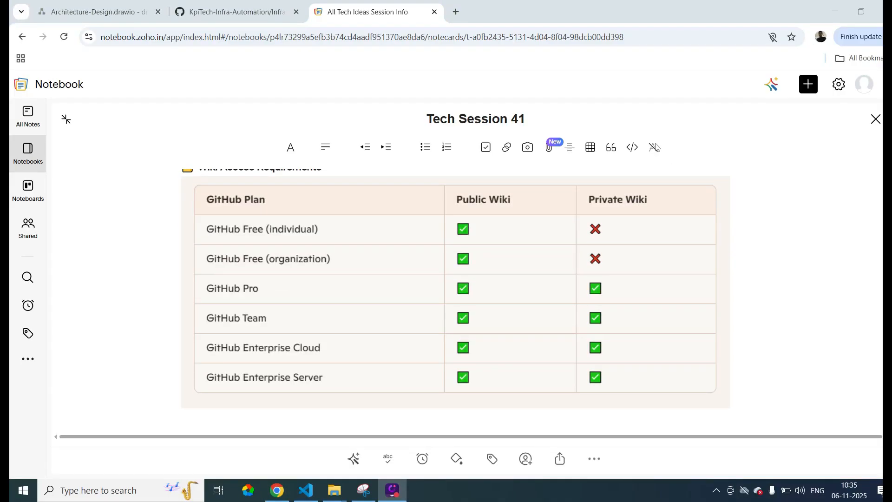
pyautogui.click(247, 16)
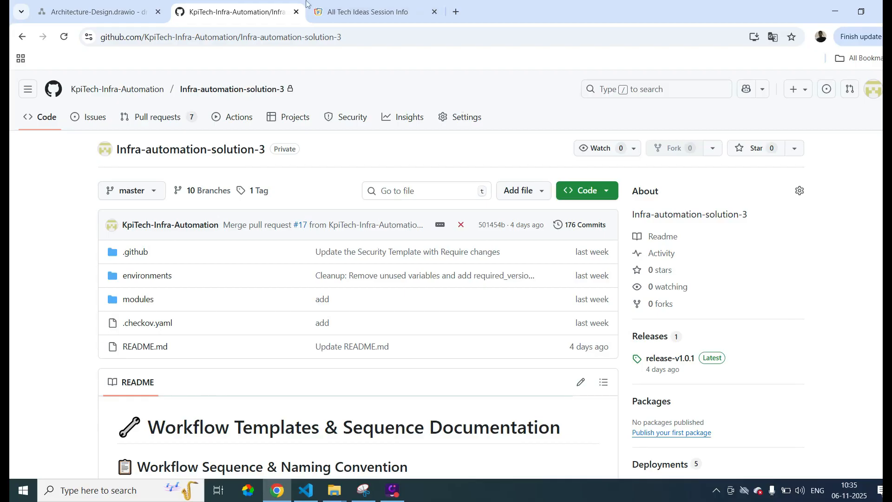
pyautogui.click(359, 12)
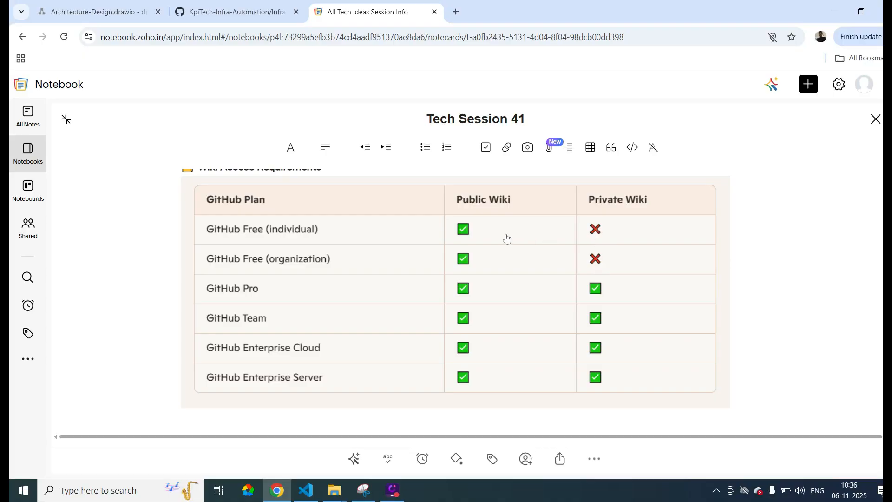
# Switch to GitHub and open the wiki of KpiTech-Infra-Automation's Infra-automation-public repository
pyautogui.click(217, 10)
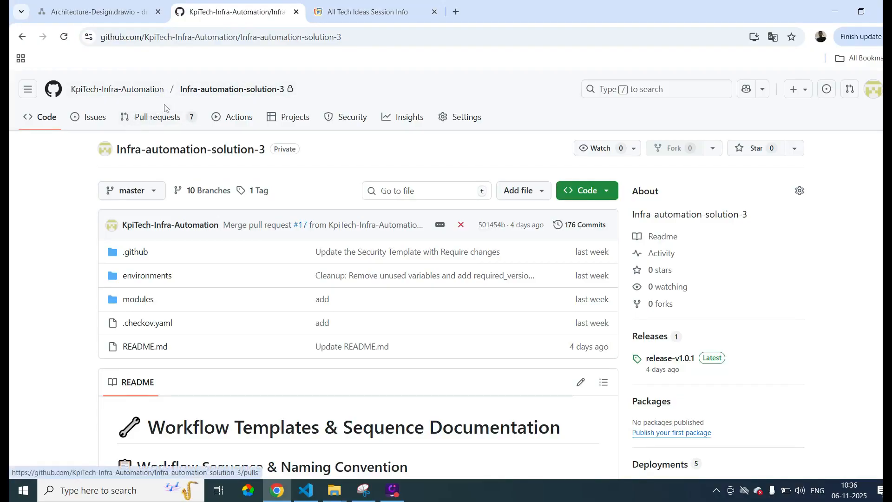
pyautogui.click(147, 91)
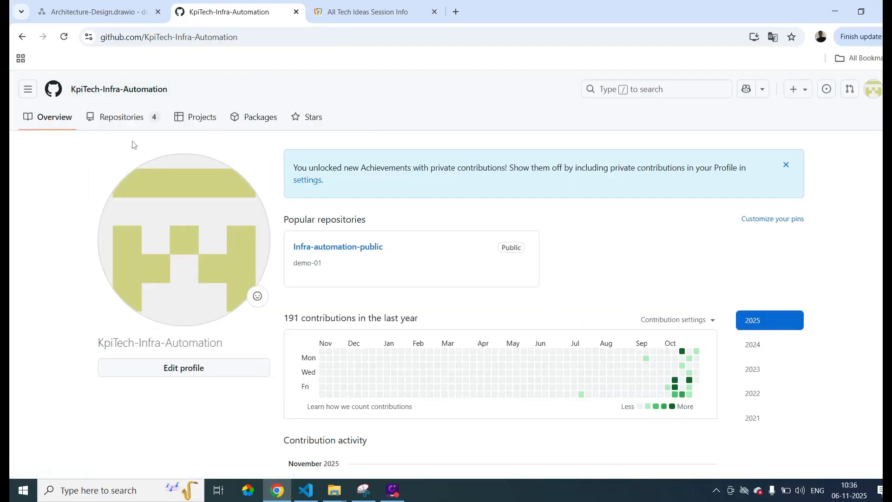
pyautogui.click(128, 122)
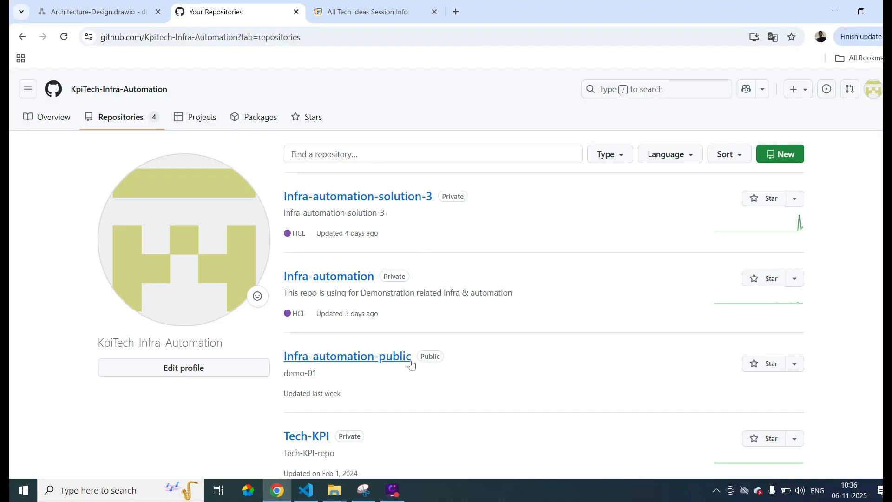
pyautogui.click(374, 364)
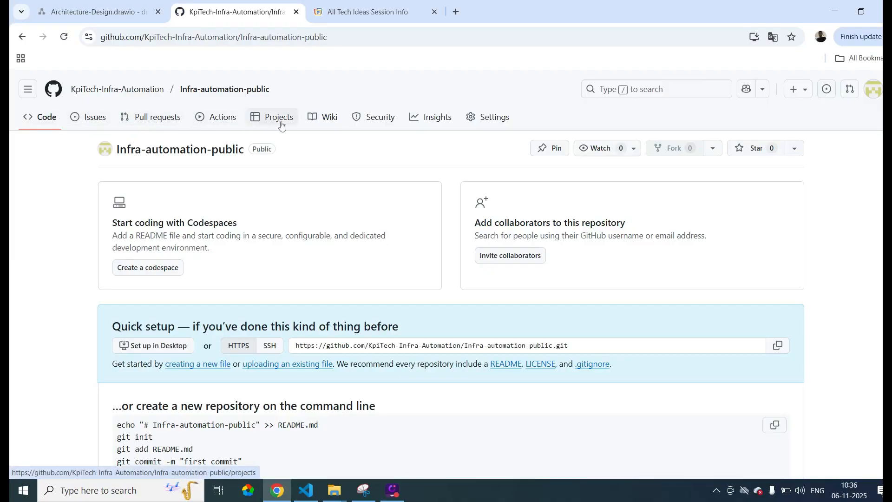
pyautogui.click(329, 120)
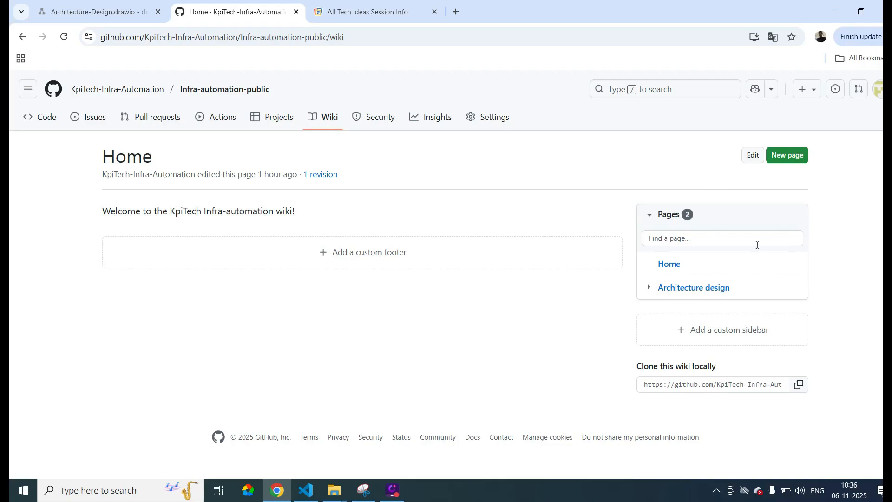
# Look at the wiki's Home page in its editor and return to the wiki without editing
pyautogui.click(674, 270)
pyautogui.click(754, 157)
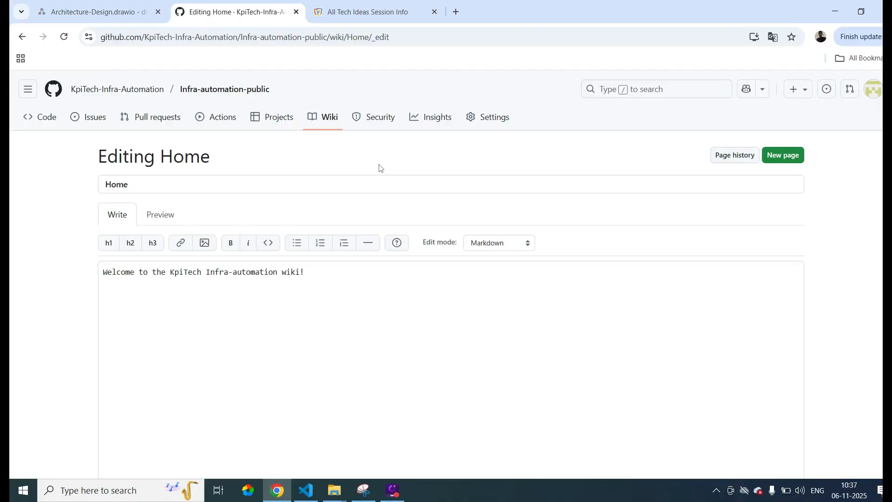
pyautogui.click(331, 119)
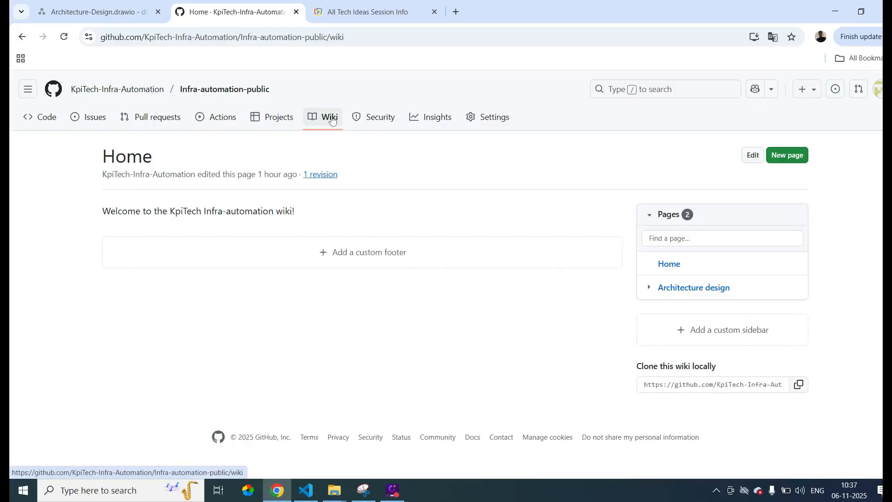
# Create and save a new wiki page titled "DevOps Solutions" with "DevOps Solutions" as its body text
pyautogui.click(781, 161)
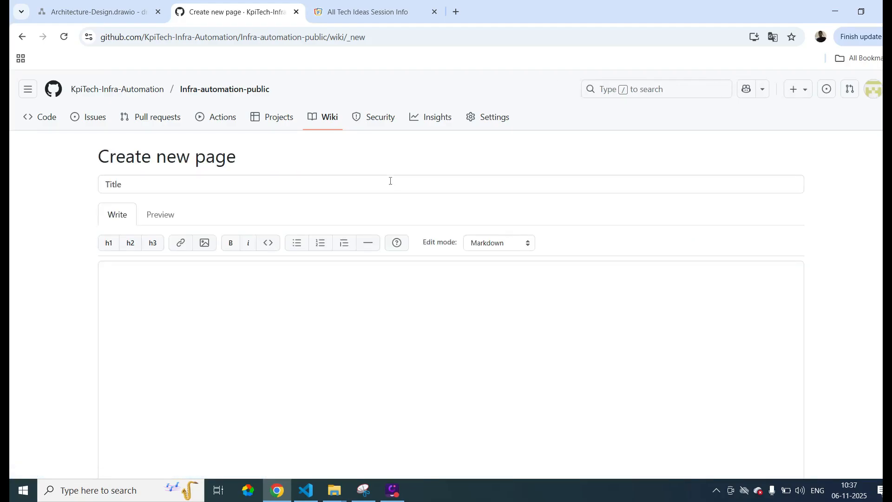
pyautogui.click(390, 181)
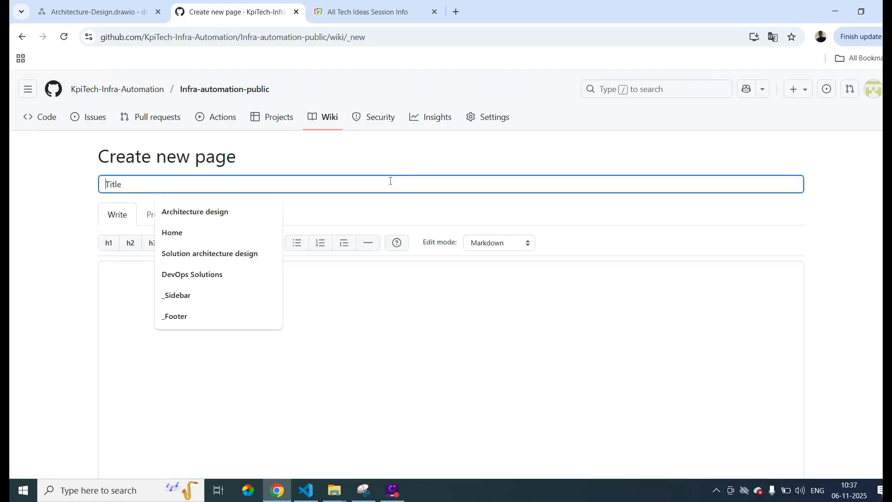
pyautogui.click(225, 274)
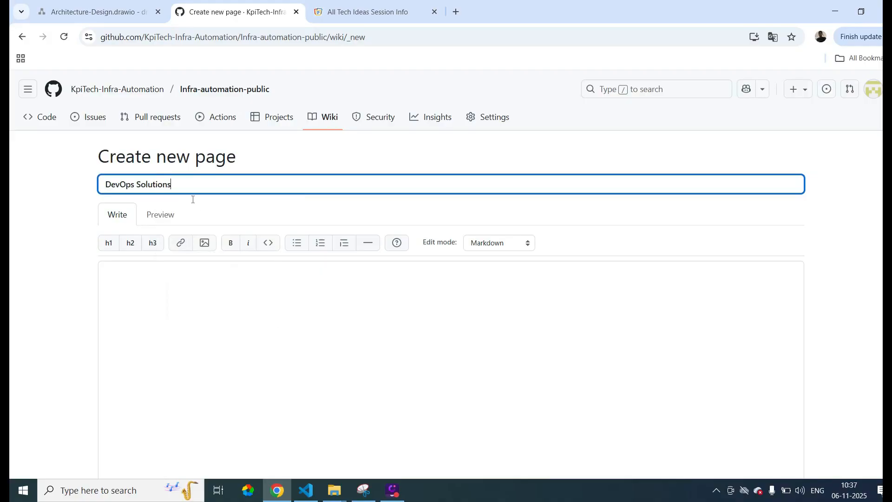
pyautogui.moveTo(191, 185); pyautogui.dragTo(91, 182)
pyautogui.hotkey('ctrl', 'c')
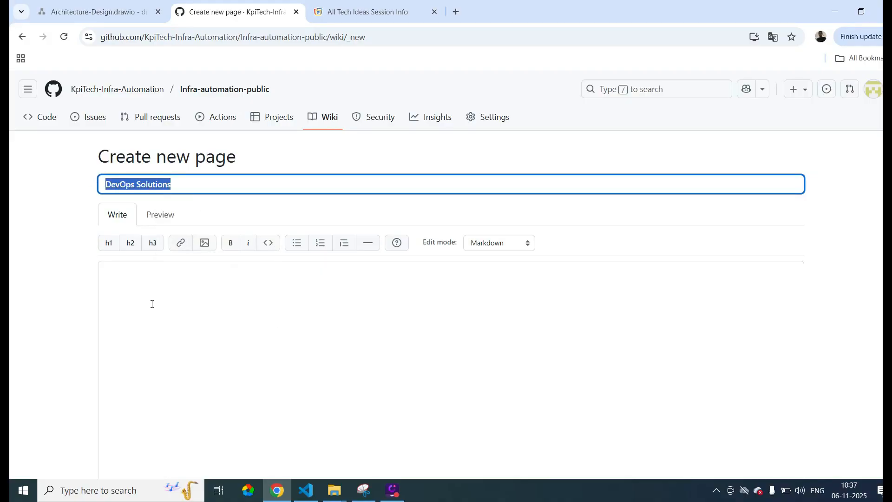
pyautogui.click(152, 303)
pyautogui.hotkey('ctrl', 'v')
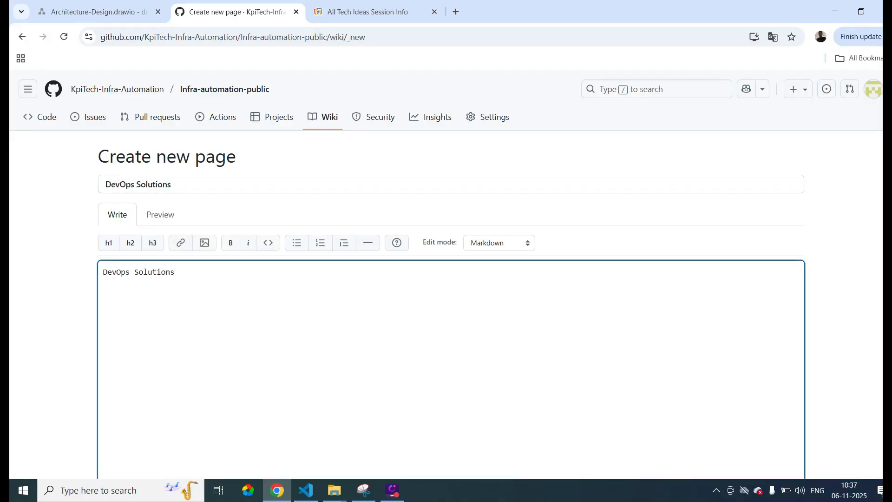
pyautogui.scroll(-4, 446, 279)
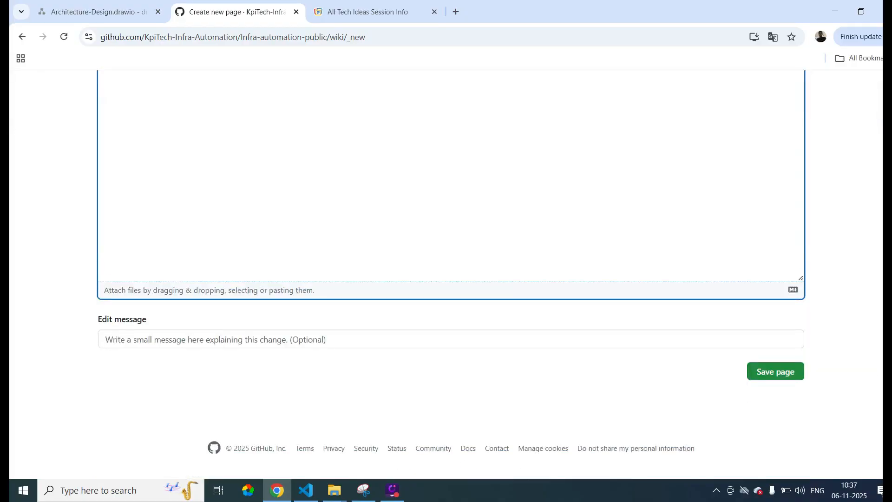
pyautogui.click(790, 376)
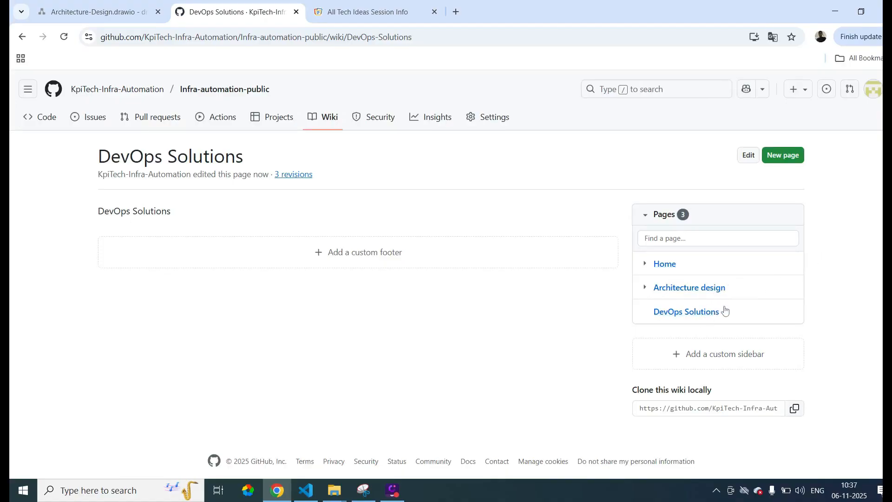
# Open the DevOps Solutions page for editing and replace its body text with the line "Intoduction"
pyautogui.click(695, 315)
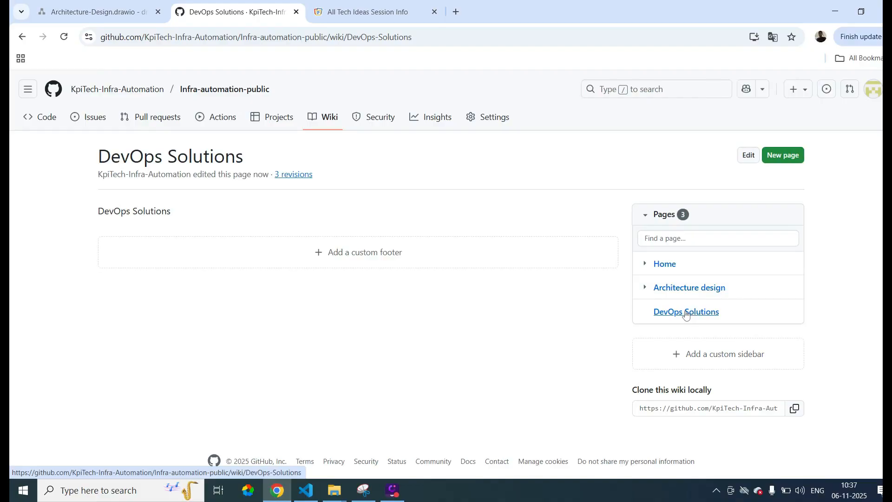
pyautogui.click(686, 312)
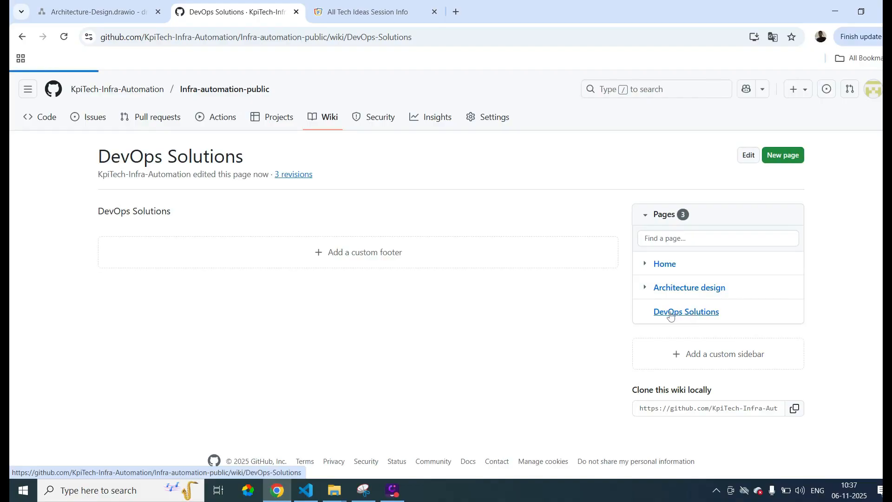
pyautogui.click(747, 158)
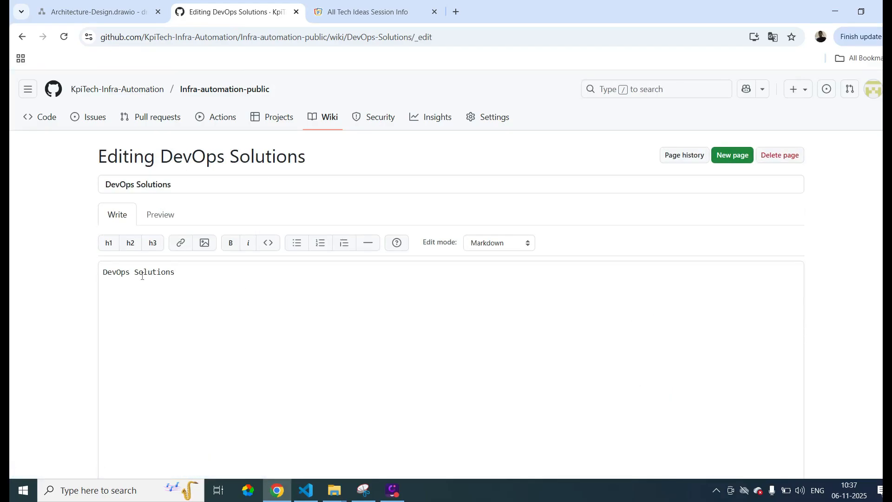
pyautogui.click(187, 272)
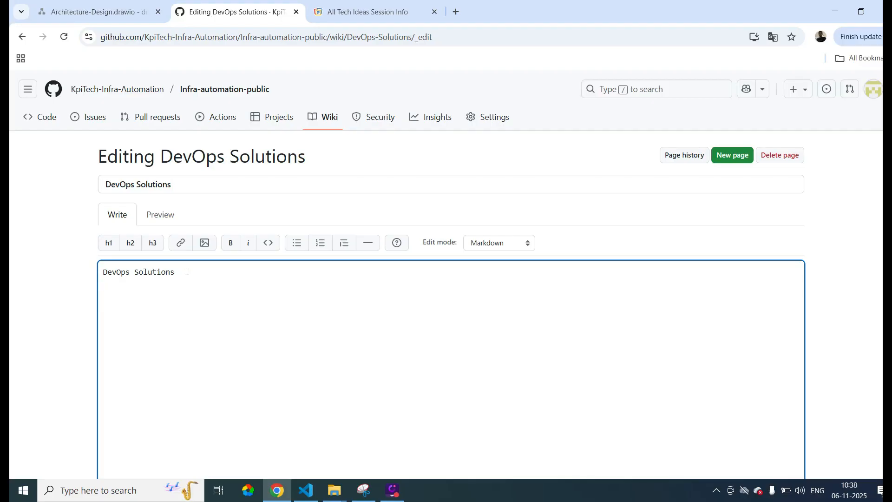
pyautogui.press('Return')
pyautogui.press('Return')
pyautogui.write('Intoduction')
pyautogui.moveTo(181, 272); pyautogui.dragTo(53, 274)
pyautogui.press('BackSpace')
pyautogui.press('BackSpace')
pyautogui.press('BackSpace')
pyautogui.press('Return')
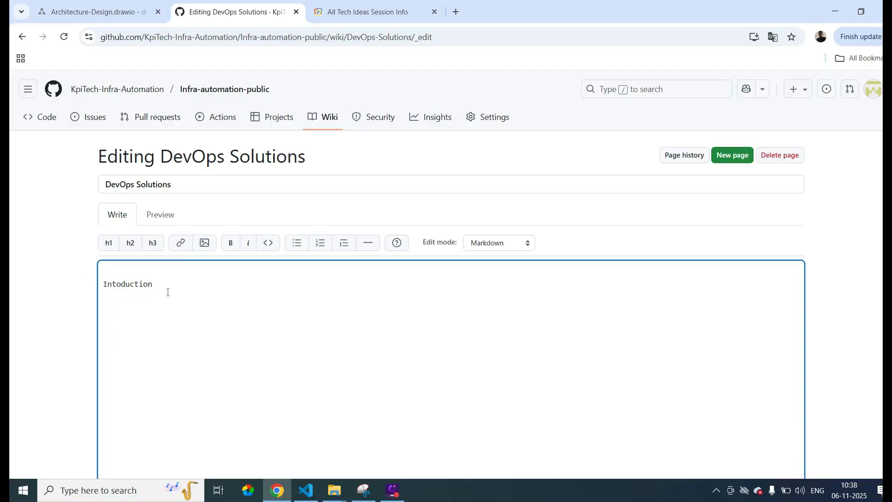
# Add the line "Table of Content" a few lines below "Intoduction" and save the page
pyautogui.write('Table of COntent')
pyautogui.press('Left')
pyautogui.press('BackSpace')
pyautogui.write('o')
pyautogui.press('BackSpace')
pyautogui.write('o')
pyautogui.press('Up')
pyautogui.scroll(-4, 805, 361)
pyautogui.click(788, 372)
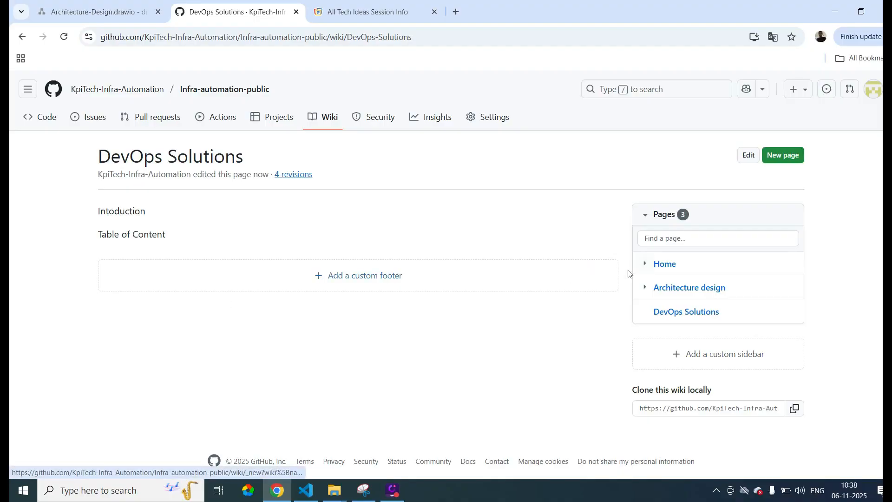
# Edit the DevOps Solutions page to make "Intoduction" a level-one Markdown heading with "#" and save it
pyautogui.click(747, 160)
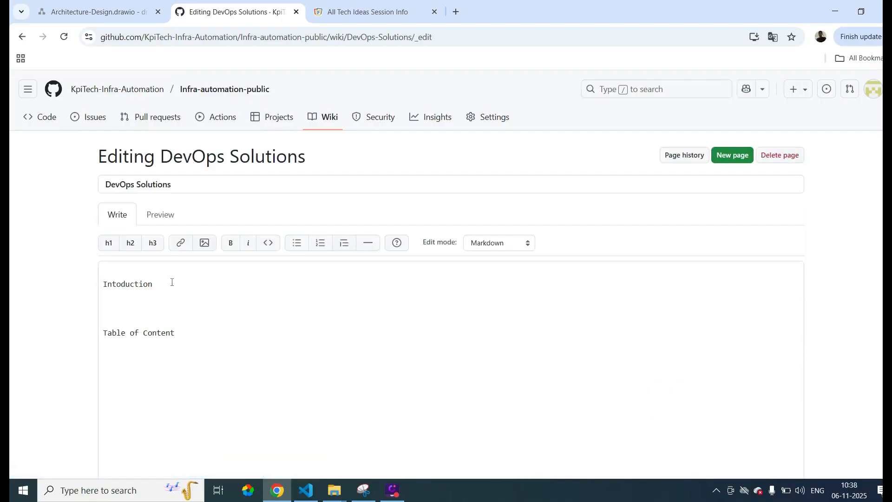
pyautogui.click(105, 332)
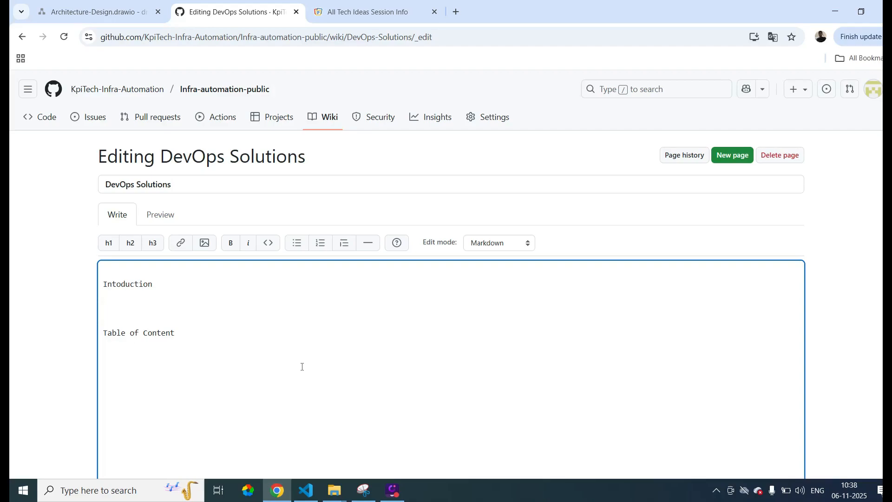
pyautogui.write('#')
pyautogui.scroll(-4, 446, 278)
pyautogui.click(778, 394)
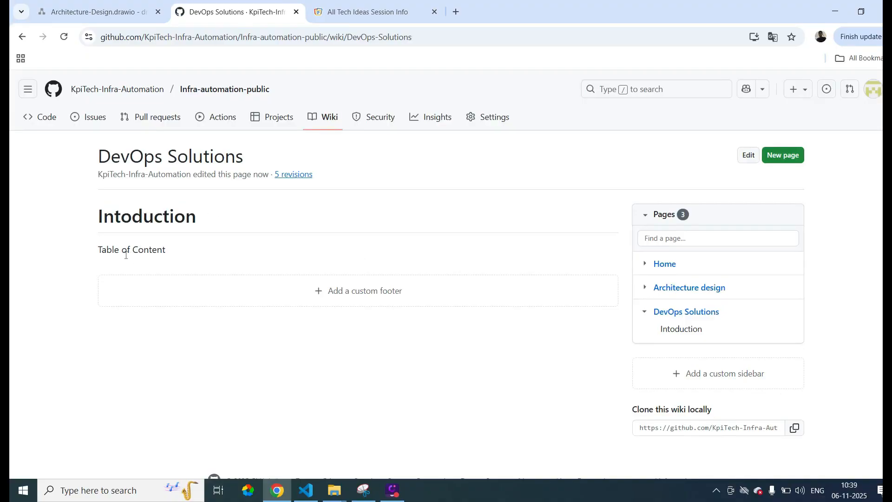
# Edit the page again to make "Table of Content" a level-two Markdown heading with "##" and save it
pyautogui.click(754, 161)
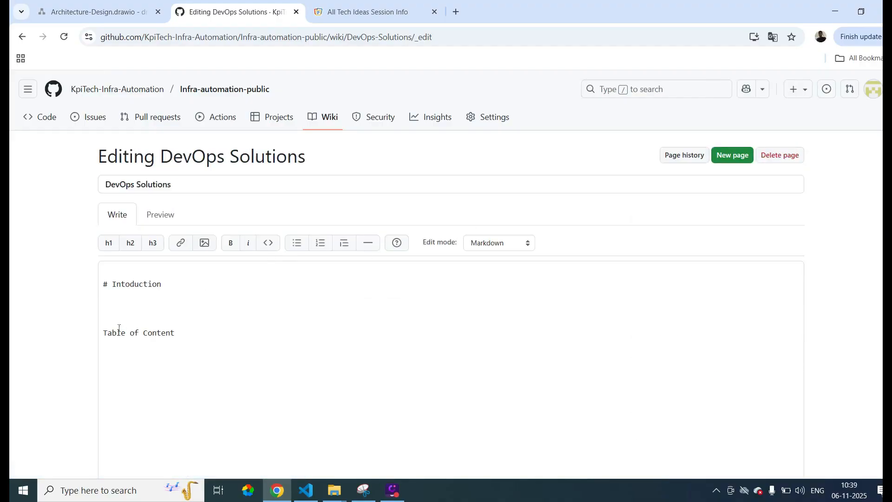
pyautogui.click(104, 332)
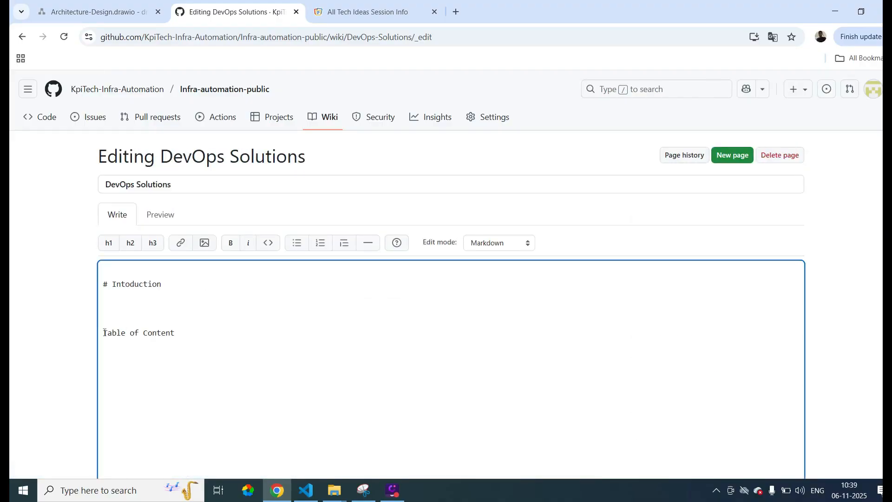
pyautogui.write('##')
pyautogui.scroll(-3, 872, 383)
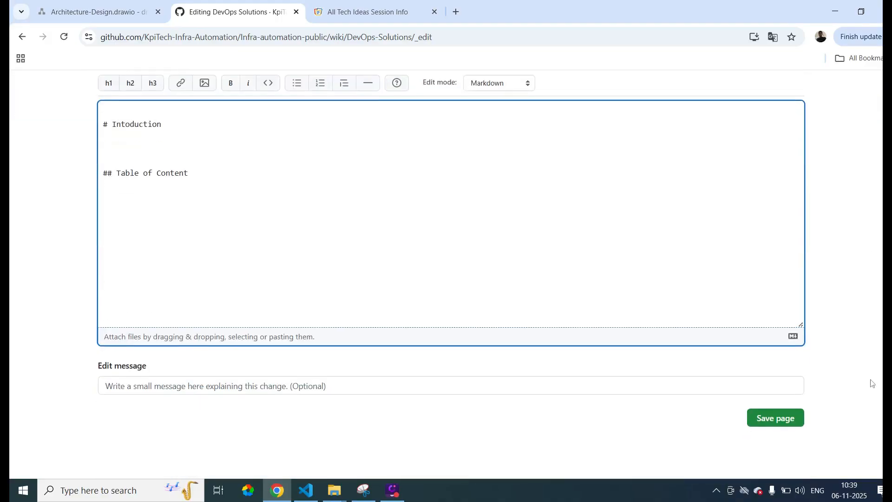
pyautogui.click(794, 419)
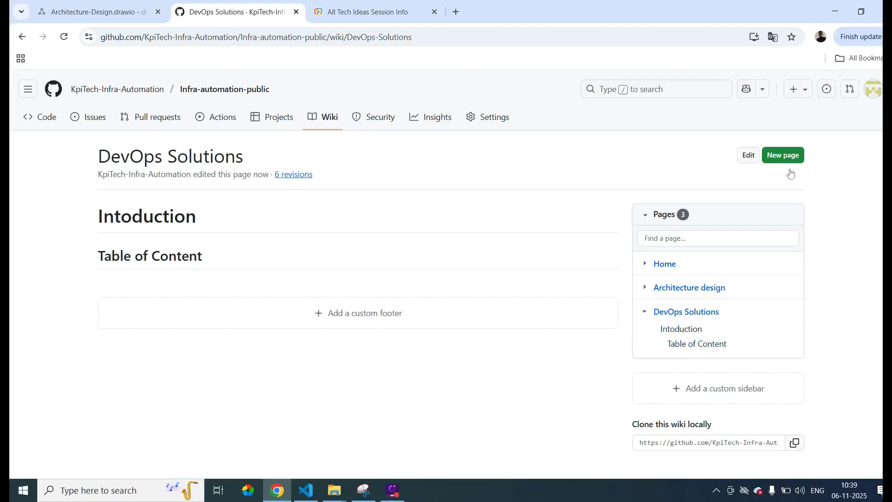
# Reopen the DevOps Solutions page for editing and move the "Table of Content" heading above "Intoduction"
pyautogui.click(754, 157)
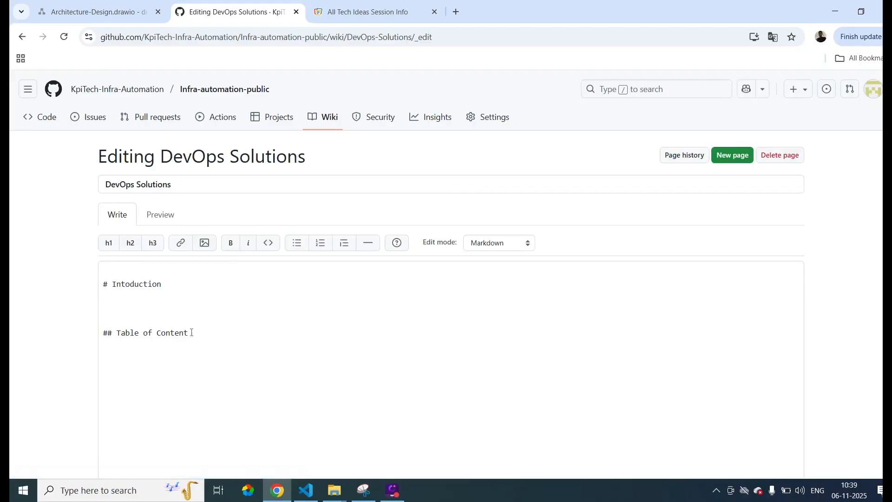
pyautogui.moveTo(191, 333); pyautogui.dragTo(84, 333)
pyautogui.hotkey('ctrl', 'c')
pyautogui.press('BackSpace')
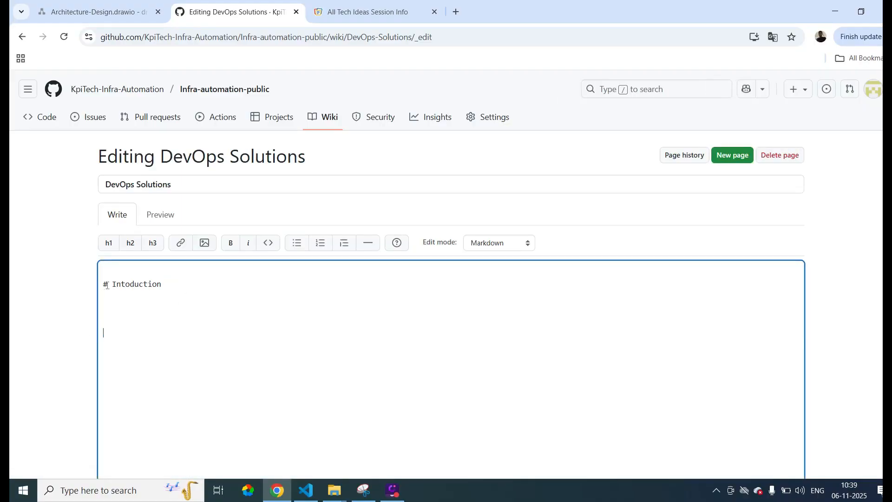
pyautogui.click(103, 285)
pyautogui.press('Return')
pyautogui.press('Return')
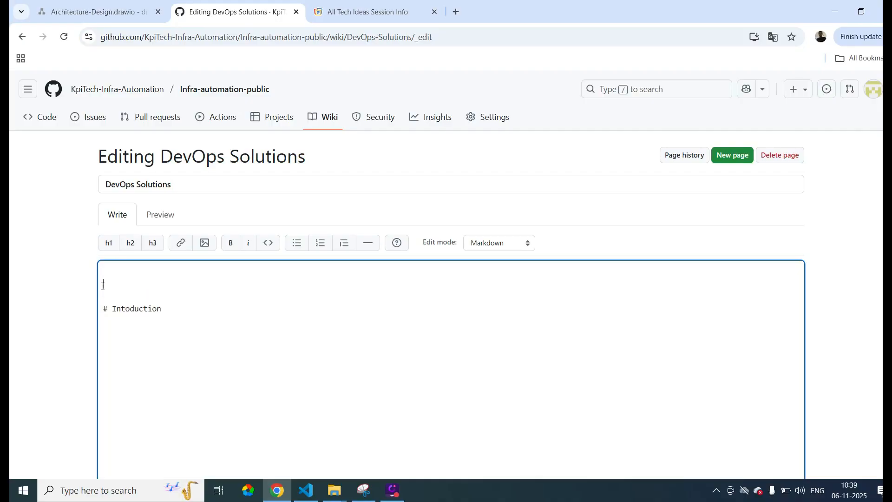
pyautogui.hotkey('ctrl', 'v')
# Change "Table of Content" to a level-one heading and "Intoduction" to a level-two heading, and save the page
pyautogui.click(108, 285)
pyautogui.press('BackSpace')
pyautogui.click(104, 310)
pyautogui.write('#')
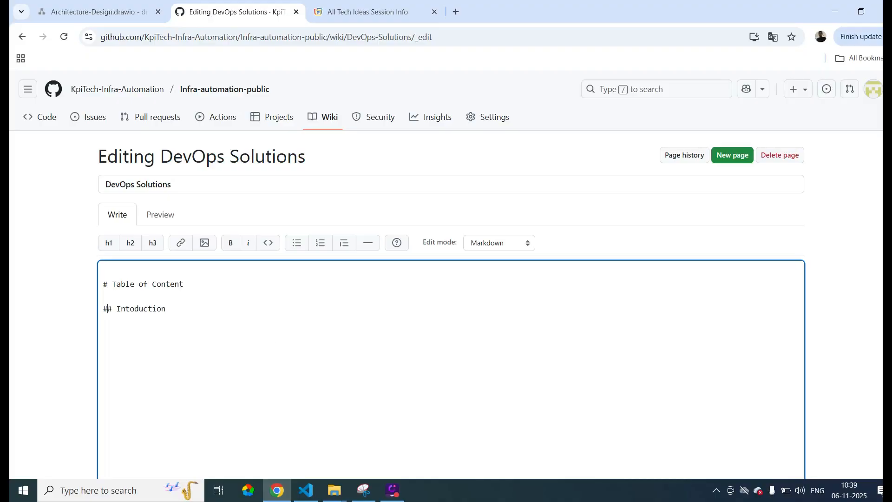
pyautogui.scroll(-5, 450, 326)
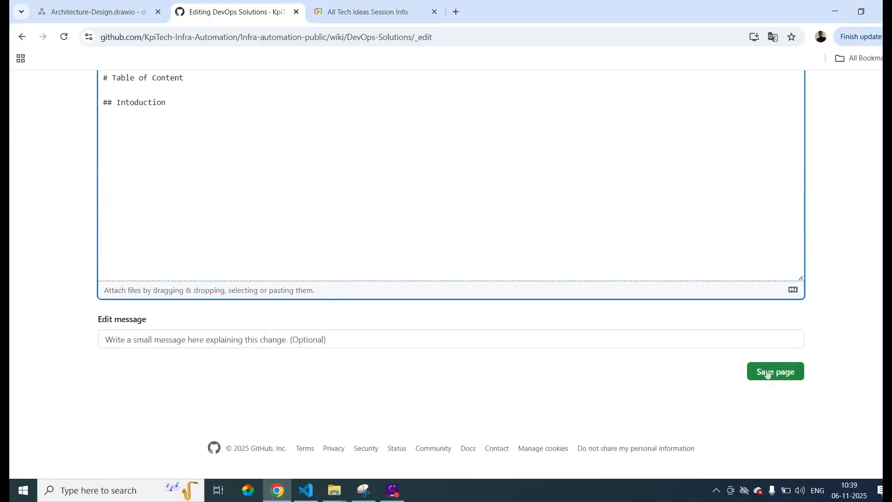
pyautogui.click(767, 373)
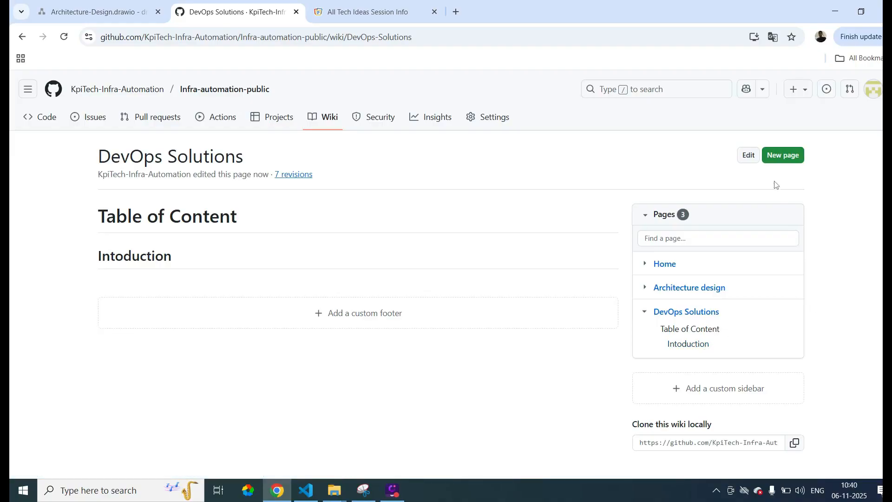
# Add a level-three heading "### subtask" below the "Intoduction" heading on the DevOps Solutions page and save it
pyautogui.click(753, 161)
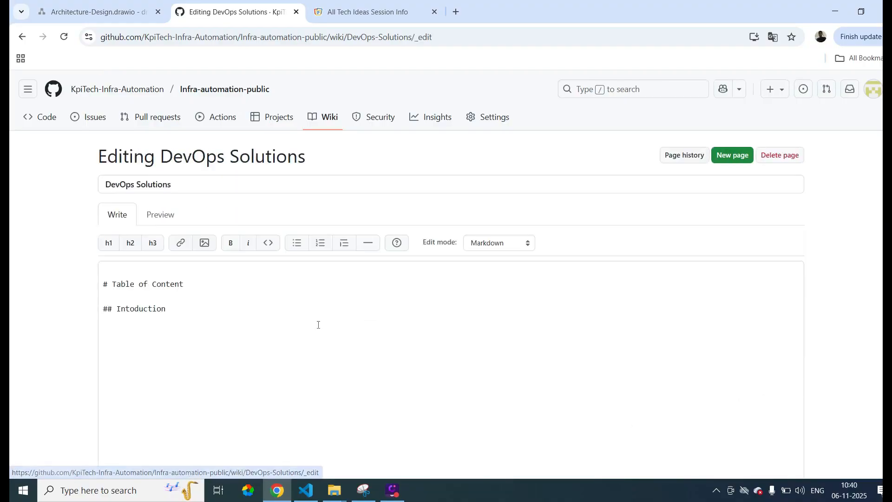
pyautogui.click(170, 311)
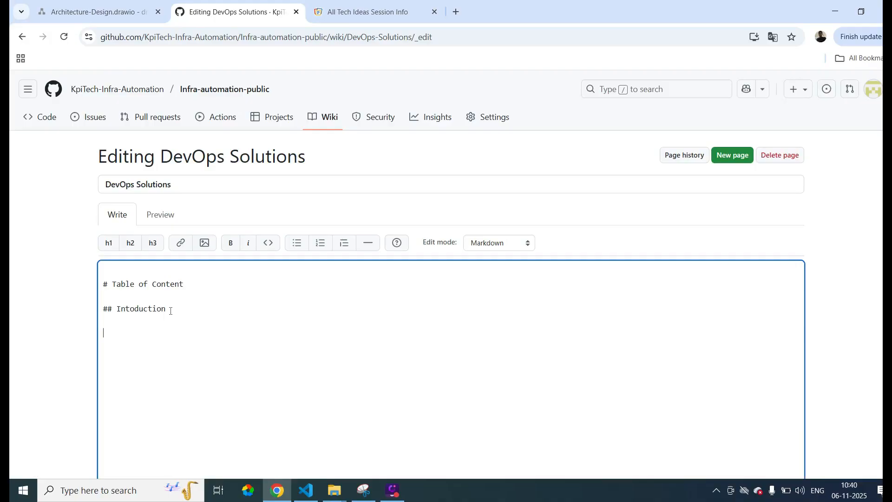
pyautogui.press('Return')
pyautogui.press('Return')
pyautogui.write('### subtask')
pyautogui.scroll(-4, 774, 381)
pyautogui.click(775, 375)
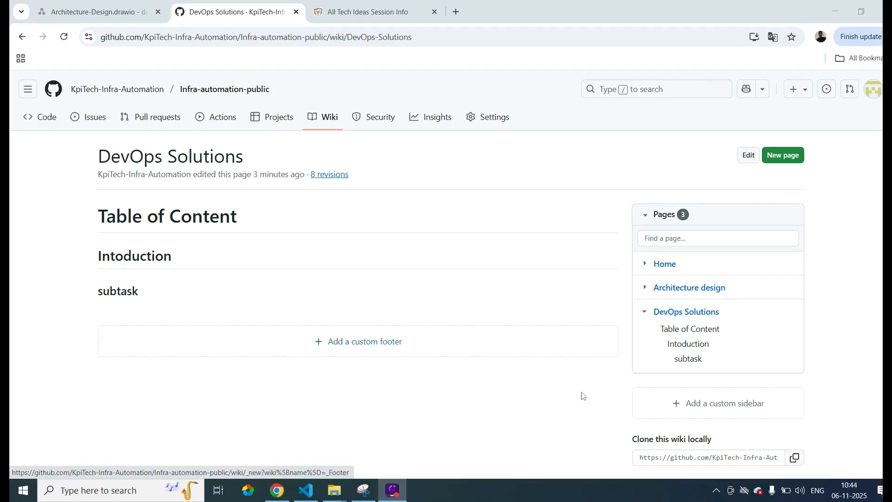
# Edit the DevOps Solutions page to add blank lines between the "Table of Content", "Intoduction" and "subtask" headings
pyautogui.click(748, 158)
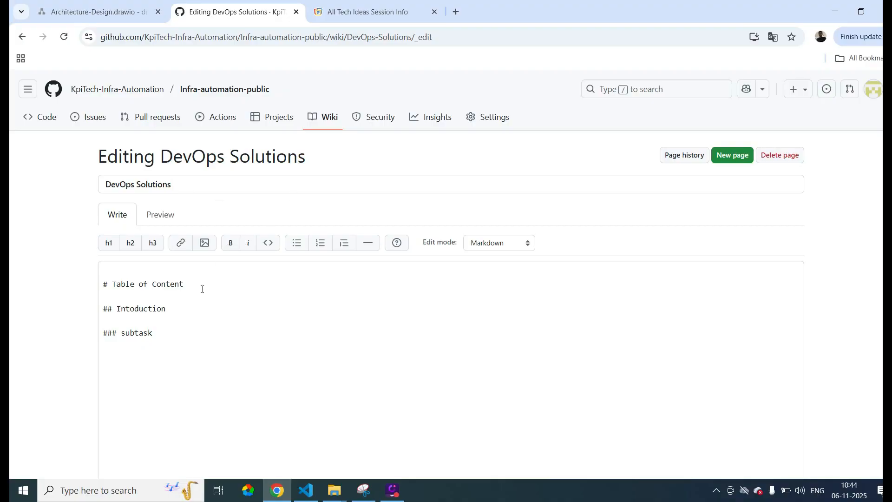
pyautogui.click(109, 285)
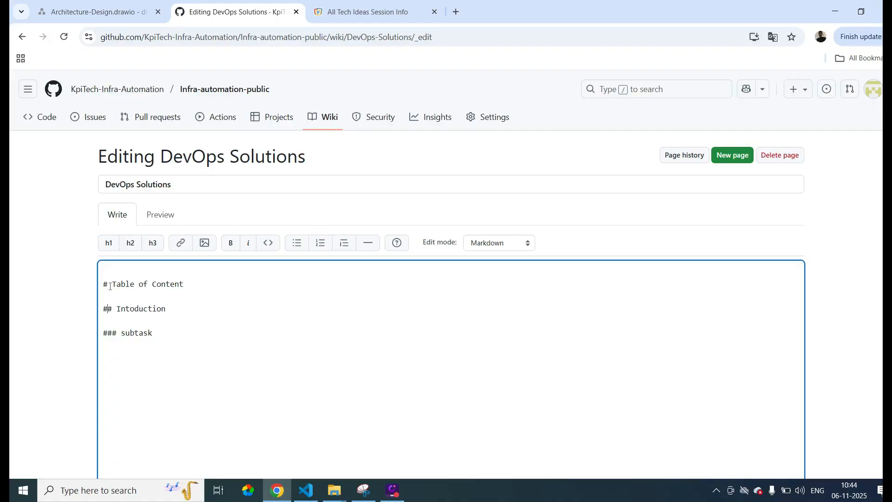
pyautogui.press('Return')
pyautogui.press('Return')
pyautogui.press('Return')
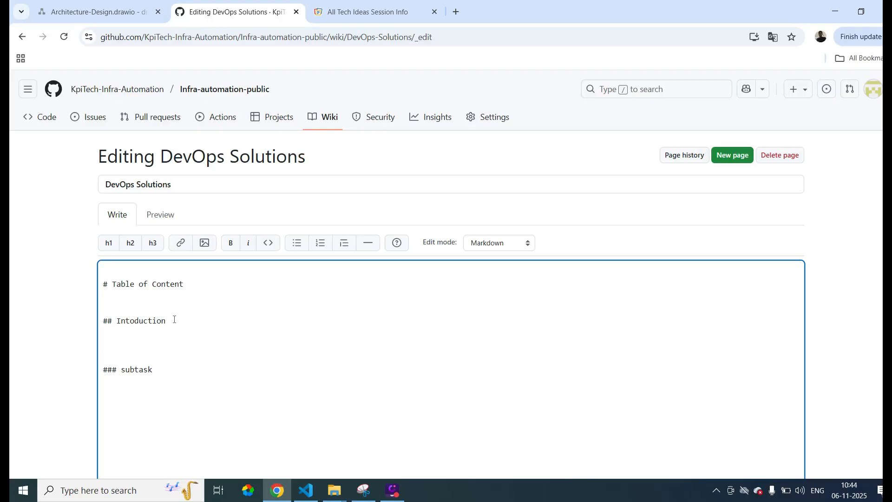
# Insert "Welcome to the [KpiTech Infra Solution] Wiki! This space serves as the central hub for all documentation related to the project." under Intoduction and save the page
pyautogui.click(174, 319)
pyautogui.press('Return')
pyautogui.press('Return')
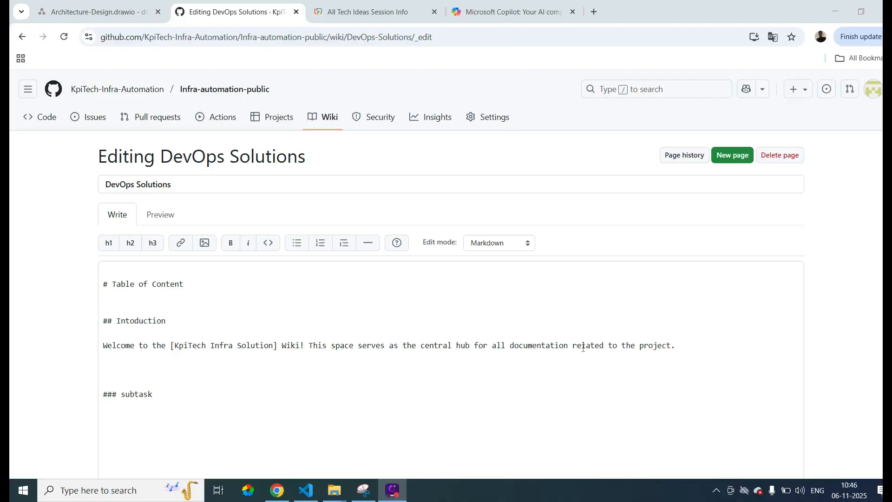
pyautogui.doubleClick(678, 345)
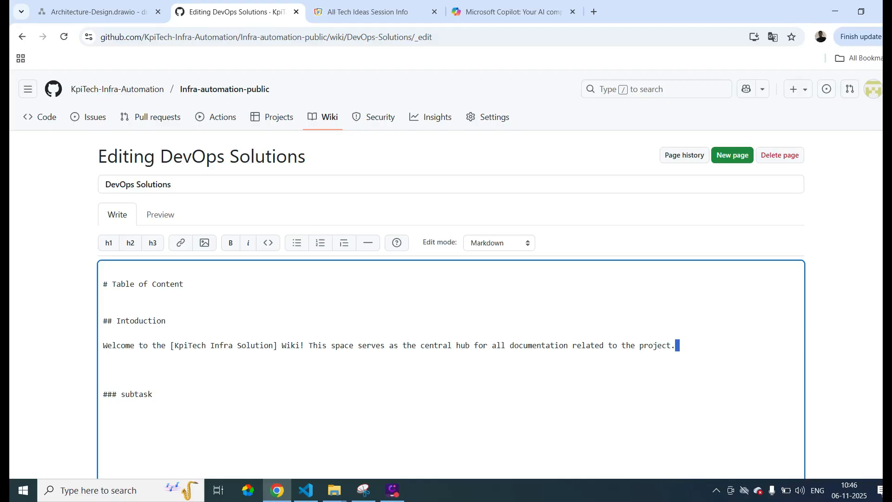
pyautogui.scroll(-4, 446, 279)
pyautogui.click(787, 384)
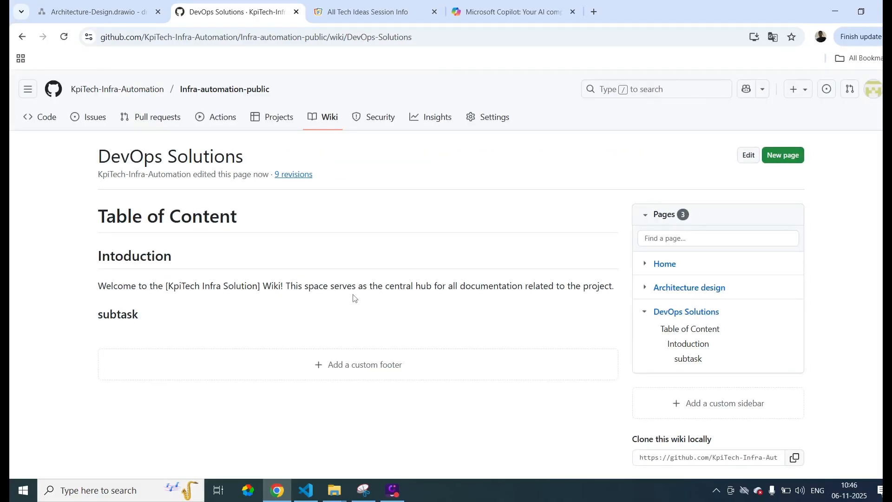
# Edit the DevOps Solutions page to remove the square brackets around "KpiTech Infra Solution" in the welcome sentence
pyautogui.click(752, 158)
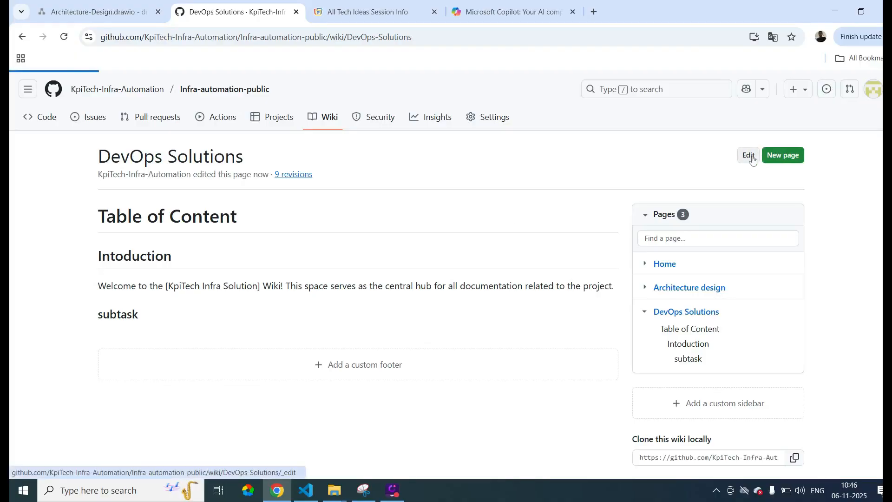
pyautogui.click(175, 345)
pyautogui.press('BackSpace')
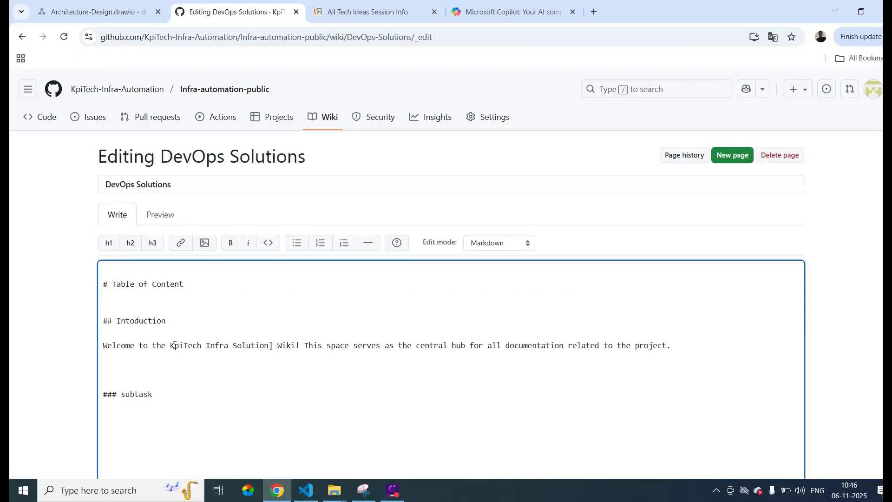
pyautogui.click(272, 347)
pyautogui.press('BackSpace')
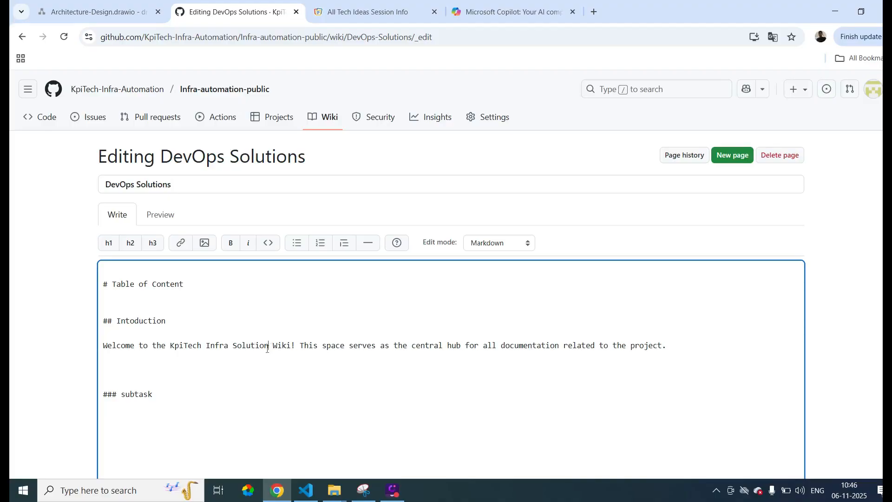
# Insert three blank lines between the "Table of Content" and "Intoduction" headings
pyautogui.press('Return')
pyautogui.press('Return')
pyautogui.press('Return')
pyautogui.click(152, 299)
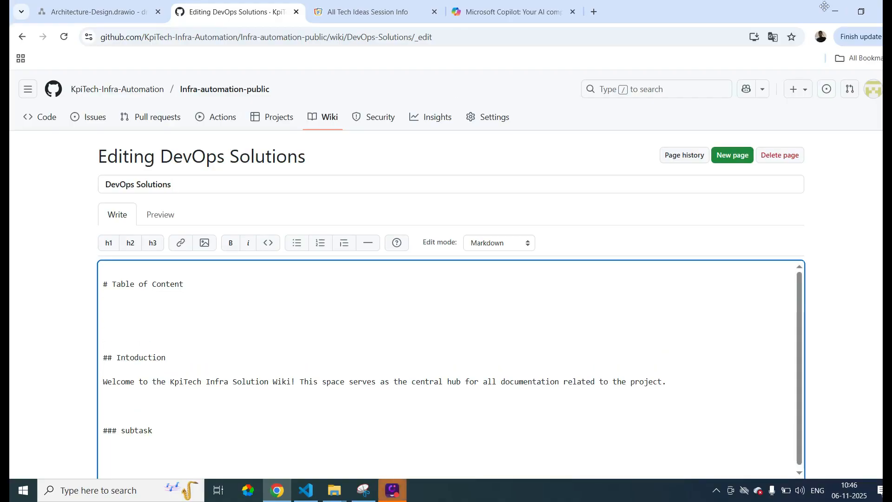
pyautogui.click(818, 13)
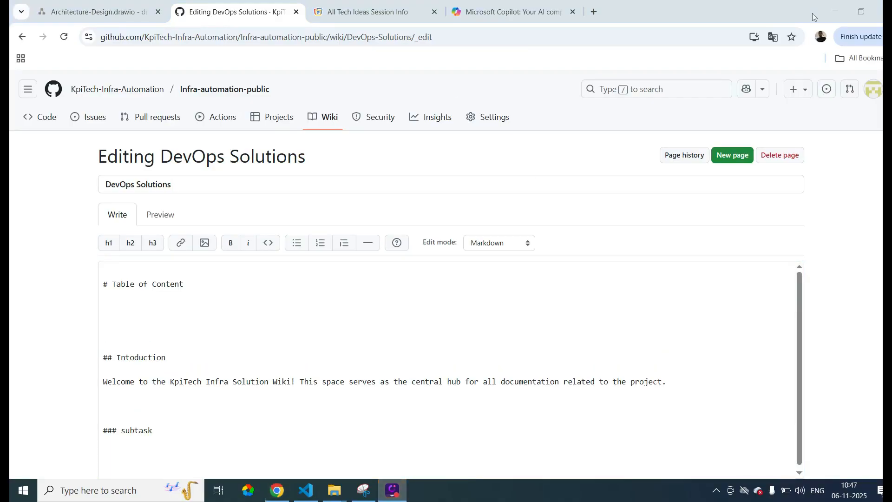
# Add a bulleted Markdown link "- [Intoduction]()" below the "Table of Content" heading, reusing the section heading's text
pyautogui.click(137, 316)
pyautogui.write('-')
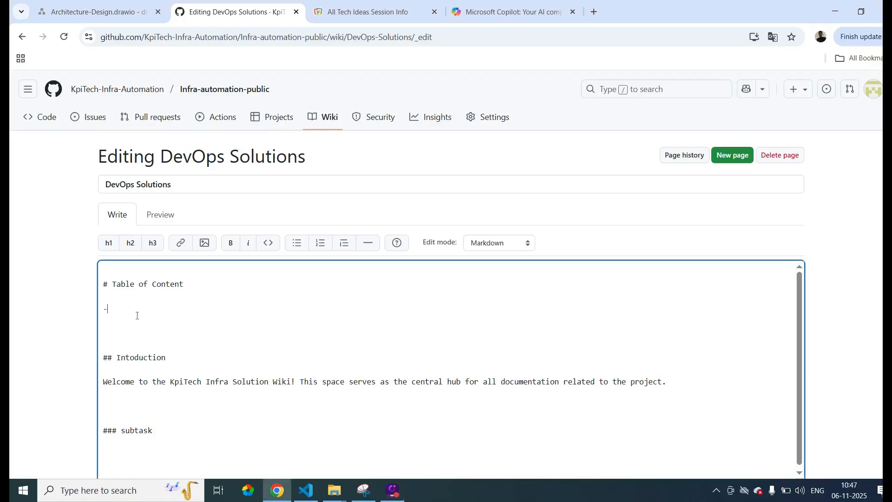
pyautogui.write(' []()')
pyautogui.press('Left')
pyautogui.press('Left')
pyautogui.press('Left')
pyautogui.moveTo(168, 358); pyautogui.dragTo(118, 358)
pyautogui.hotkey('ctrl', 'c')
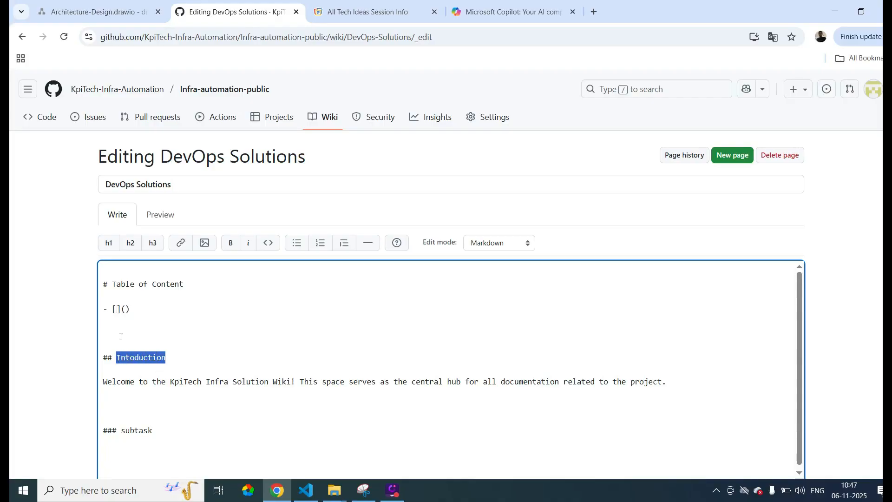
pyautogui.click(116, 309)
pyautogui.hotkey('ctrl', 'v')
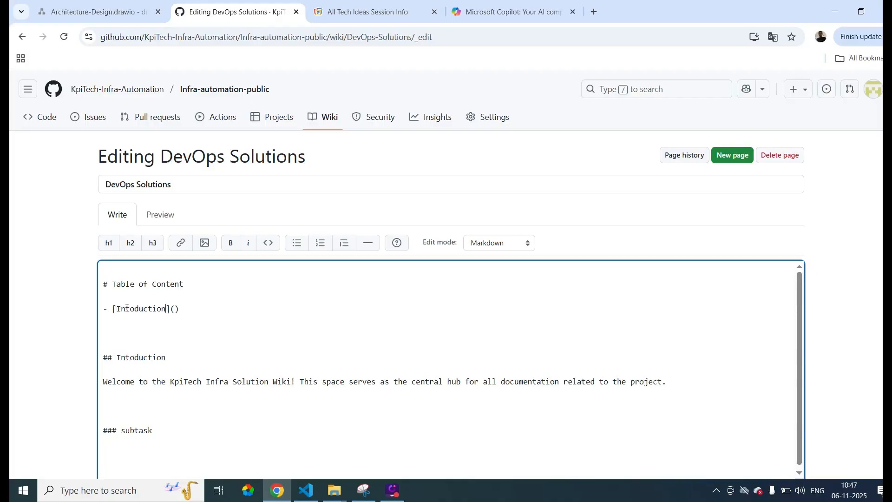
# Set the target of the Intoduction link to "#Intoduction" and save the page
pyautogui.click(175, 309)
pyautogui.write('#')
pyautogui.moveTo(167, 358); pyautogui.dragTo(118, 358)
pyautogui.hotkey('ctrl', 'c')
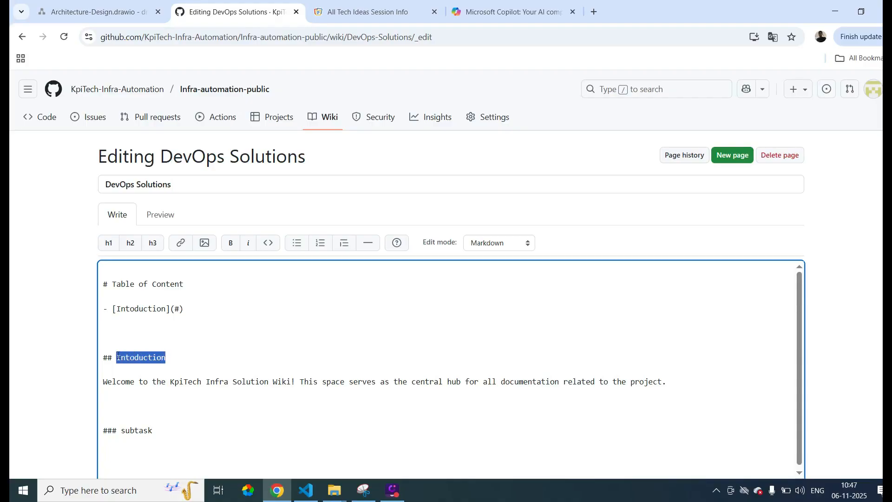
pyautogui.click(180, 309)
pyautogui.hotkey('ctrl', 'v')
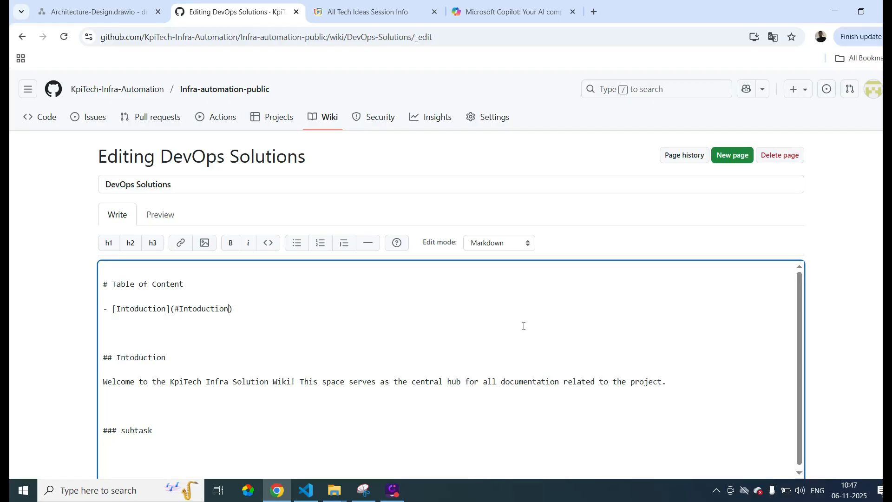
pyautogui.press('End')
pyautogui.scroll(-3, 808, 365)
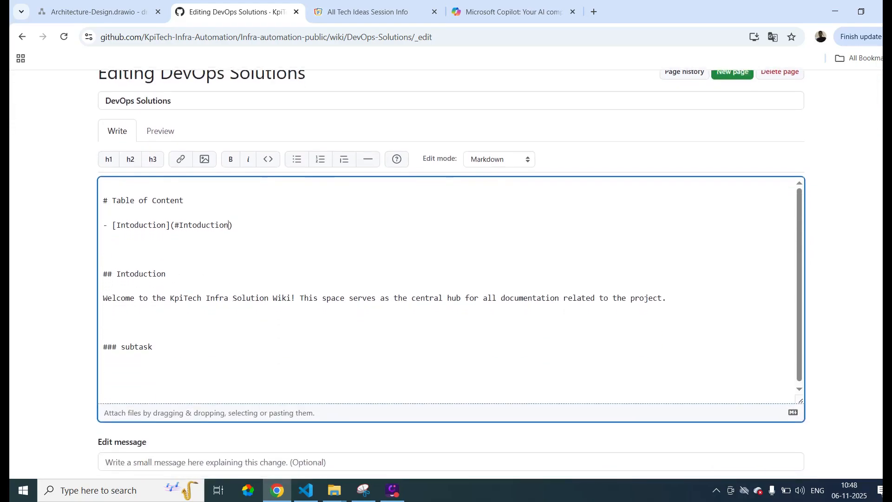
pyautogui.click(781, 436)
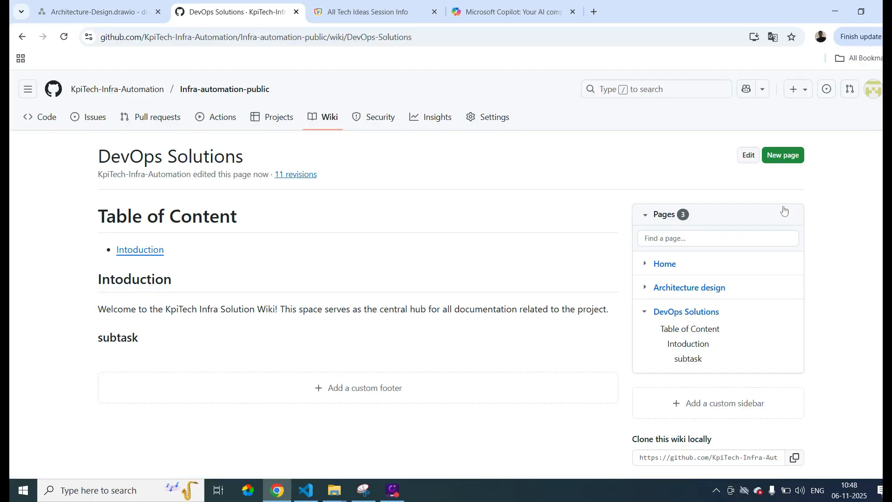
# Add a plain, unlinked bullet "- Intoduction" below the Intoduction link and save the page
pyautogui.click(749, 157)
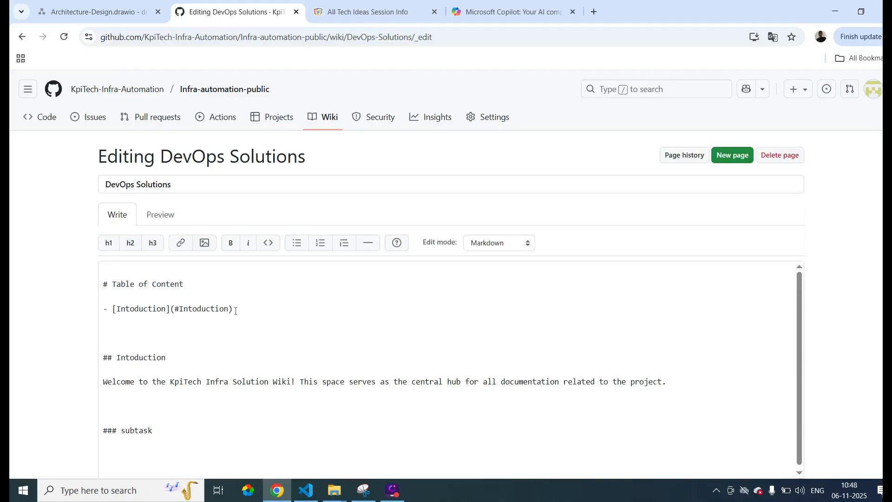
pyautogui.moveTo(170, 357); pyautogui.dragTo(117, 358)
pyautogui.hotkey('ctrl', 'c')
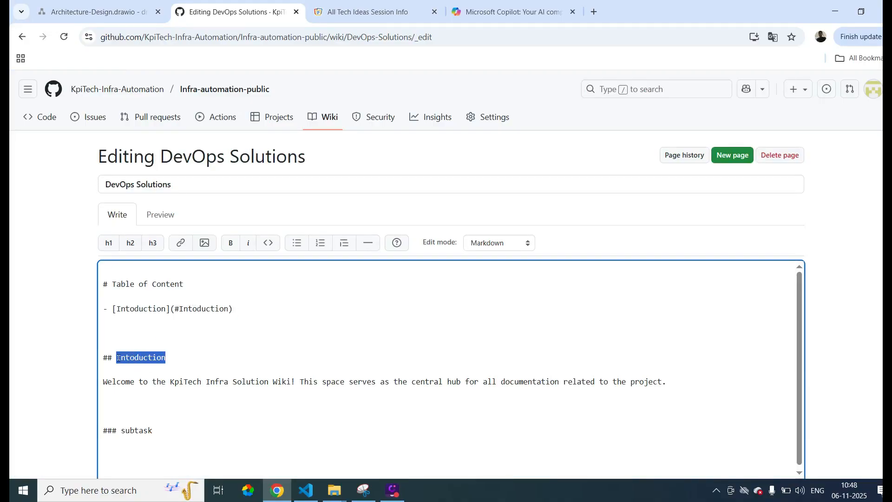
pyautogui.click(238, 312)
pyautogui.press('Return')
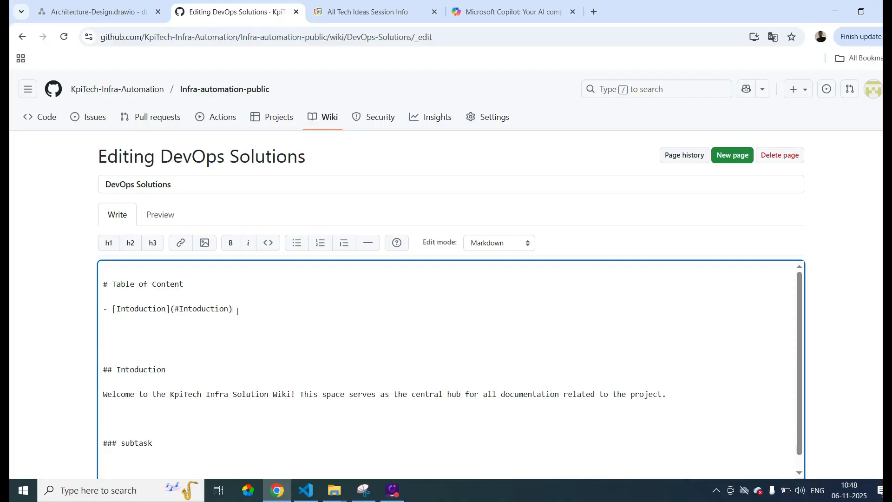
pyautogui.hotkey('ctrl', 'v')
pyautogui.scroll(-3, 836, 257)
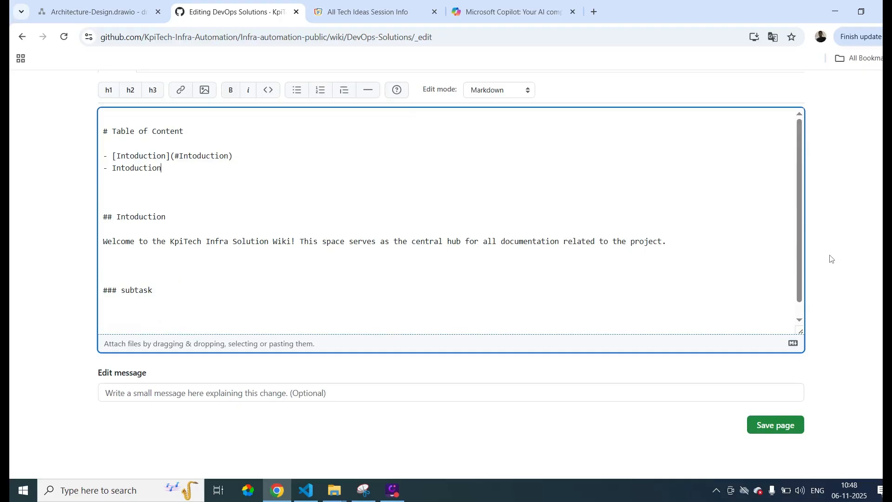
pyautogui.click(787, 427)
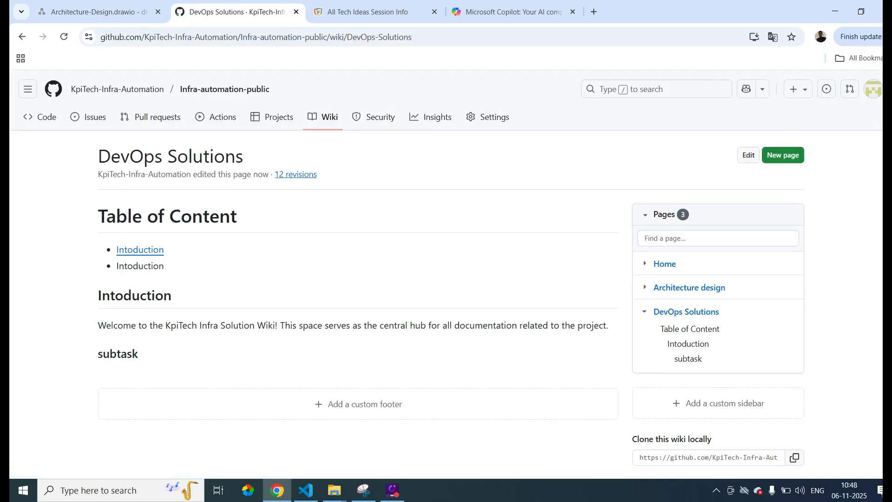
# Reopen the DevOps Solutions page for editing and delete the plain "- Intoduction" bullet from the table of contents
pyautogui.click(750, 155)
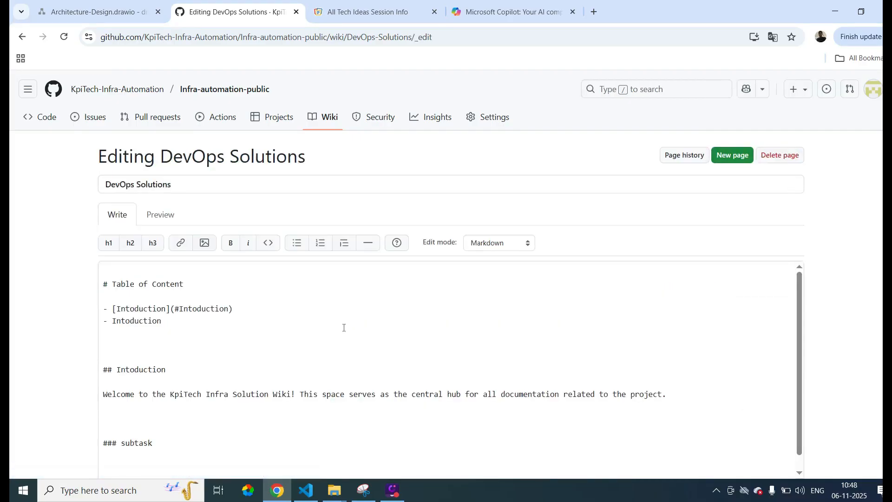
pyautogui.click(245, 311)
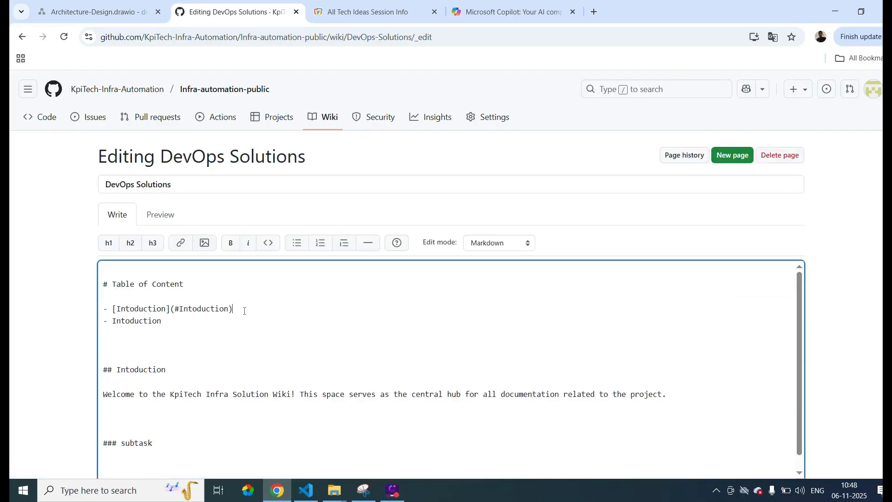
pyautogui.moveTo(166, 325); pyautogui.dragTo(99, 331)
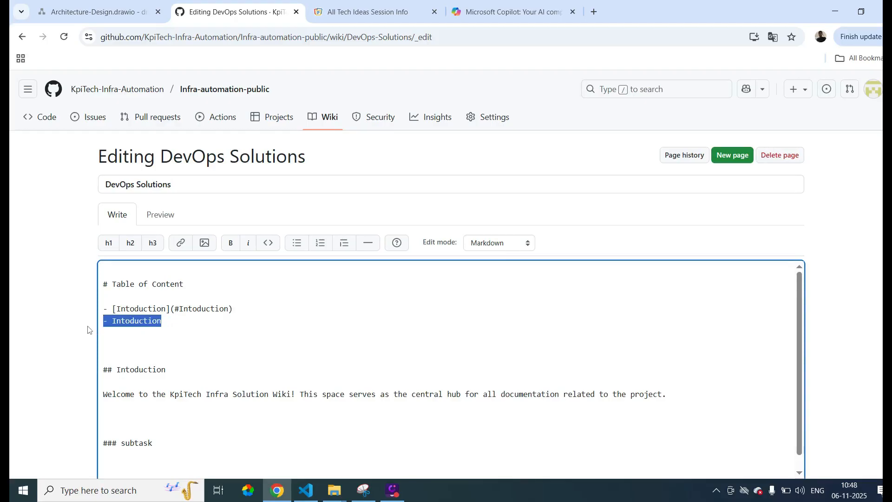
pyautogui.press('BackSpace')
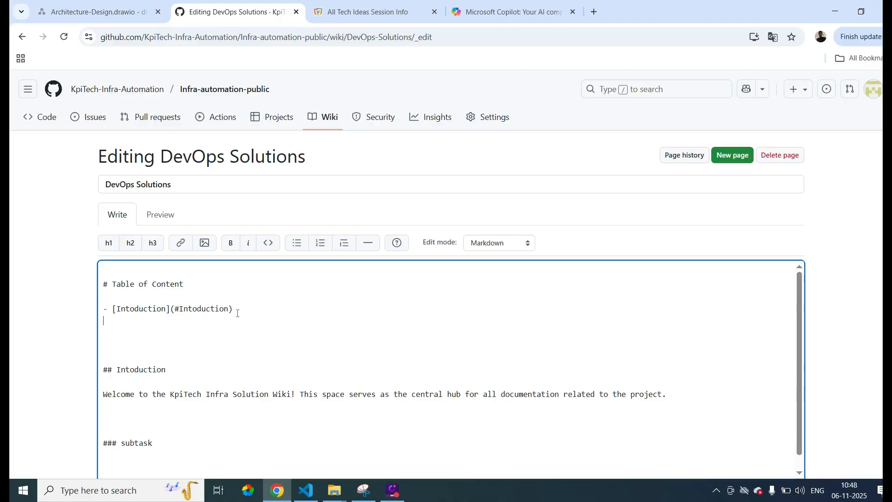
# Add an indented entry "-[subtask]" below the Intoduction link, reusing the text of the subtask heading
pyautogui.press('Return')
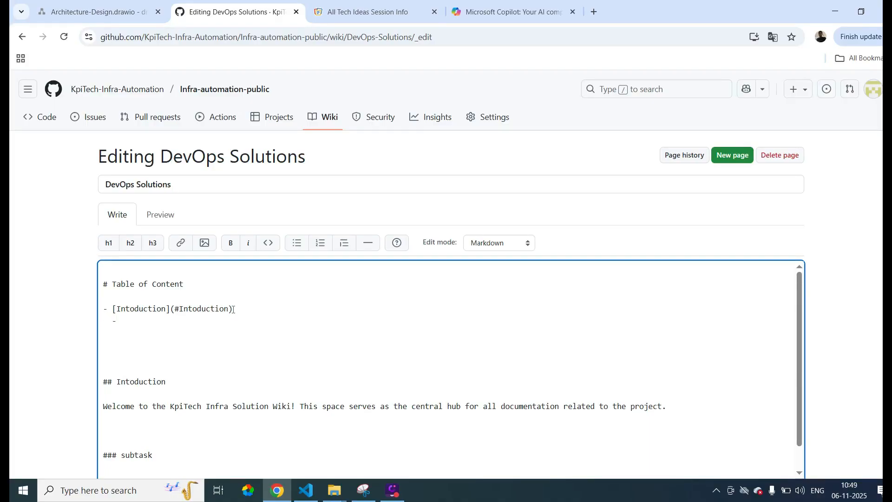
pyautogui.write('[]')
pyautogui.moveTo(153, 455); pyautogui.dragTo(121, 455)
pyautogui.hotkey('ctrl', 'c')
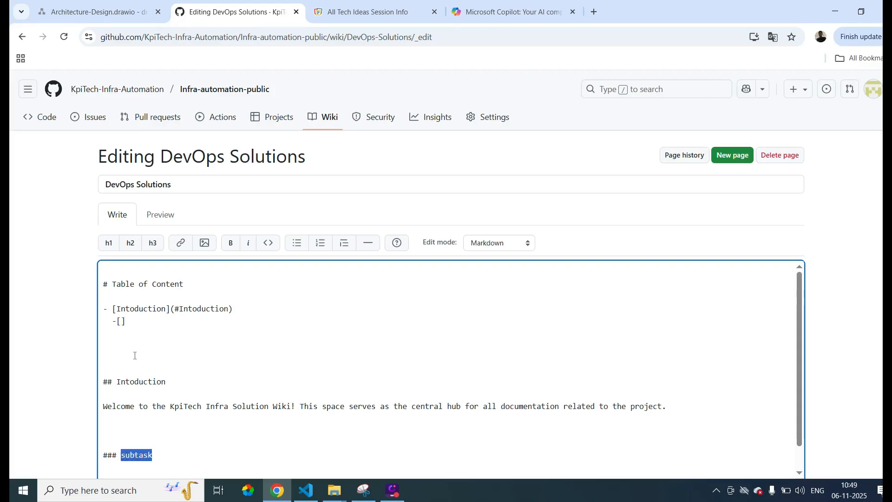
pyautogui.click(124, 326)
pyautogui.hotkey('ctrl', 'v')
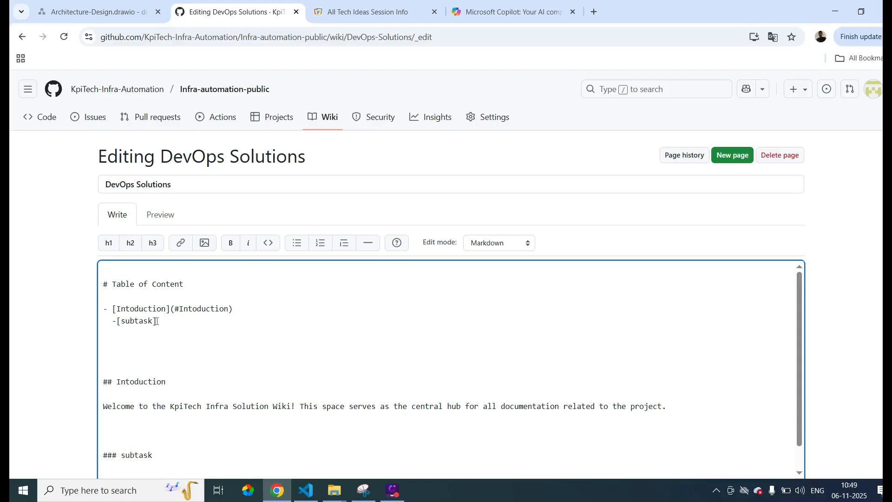
# Complete the subtask entry with the link target "(#subtask)" and save the page
pyautogui.write('(#)#')
pyautogui.moveTo(153, 455); pyautogui.dragTo(121, 453)
pyautogui.hotkey('ctrl', 'c')
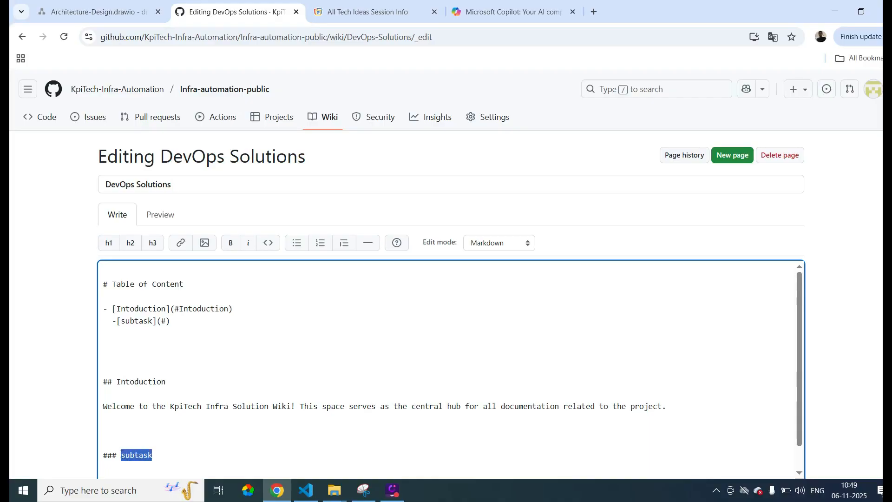
pyautogui.click(166, 322)
pyautogui.hotkey('ctrl', 'v')
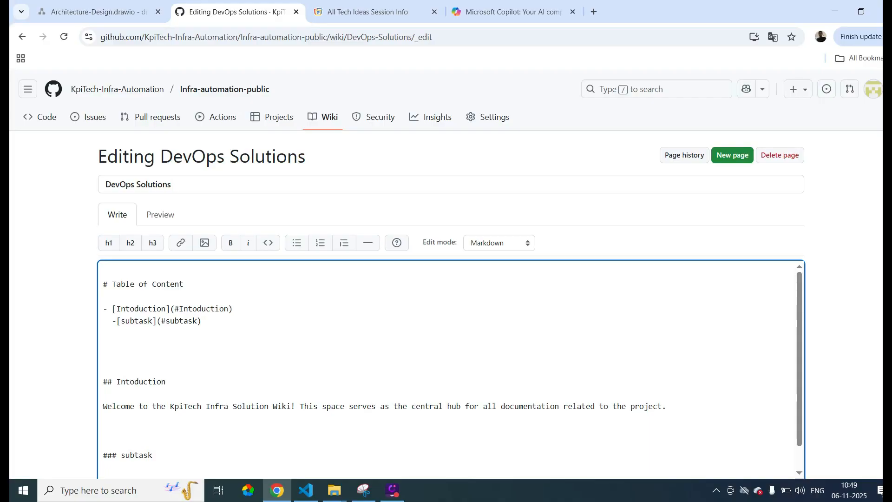
pyautogui.scroll(-3, 779, 455)
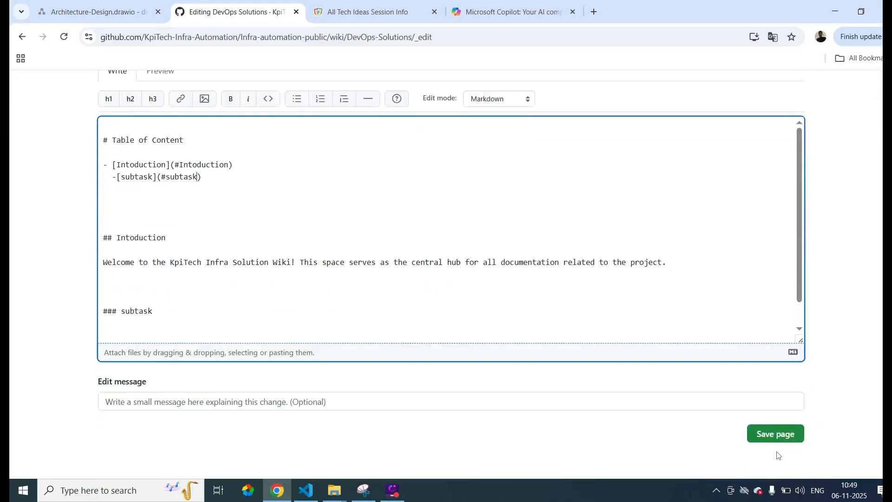
pyautogui.click(767, 434)
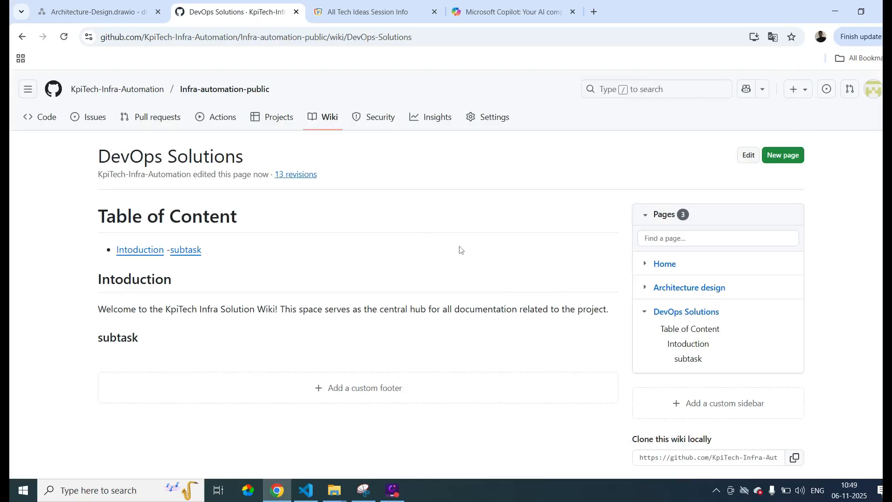
# Insert a space after the dash so the nested entry reads "- [subtask](#subtask)", and save the page
pyautogui.click(749, 156)
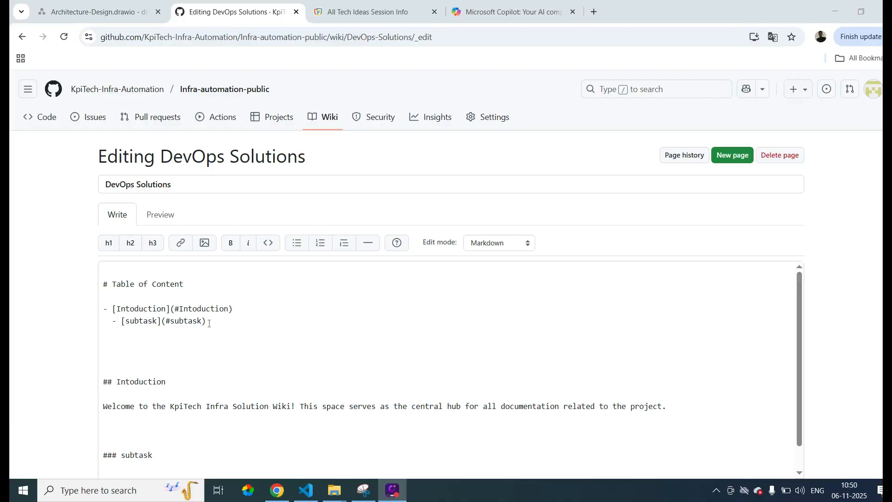
pyautogui.moveTo(209, 324); pyautogui.dragTo(123, 324)
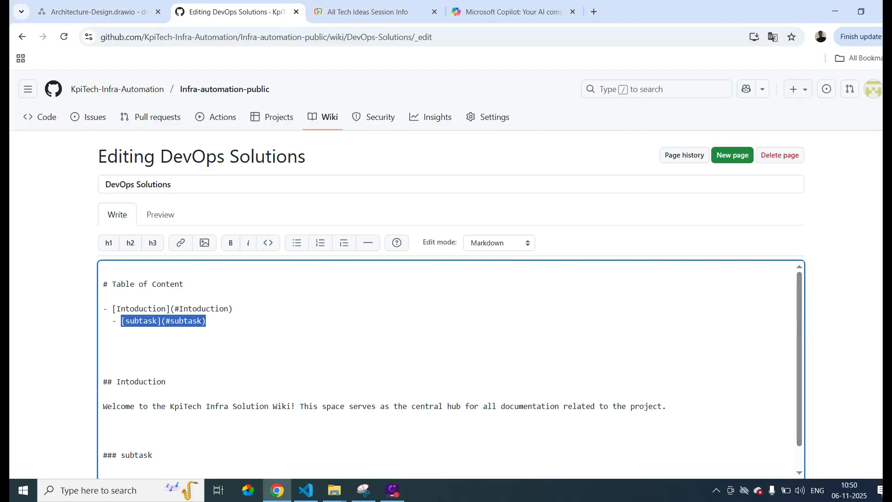
pyautogui.scroll(-4, 451, 279)
pyautogui.click(773, 372)
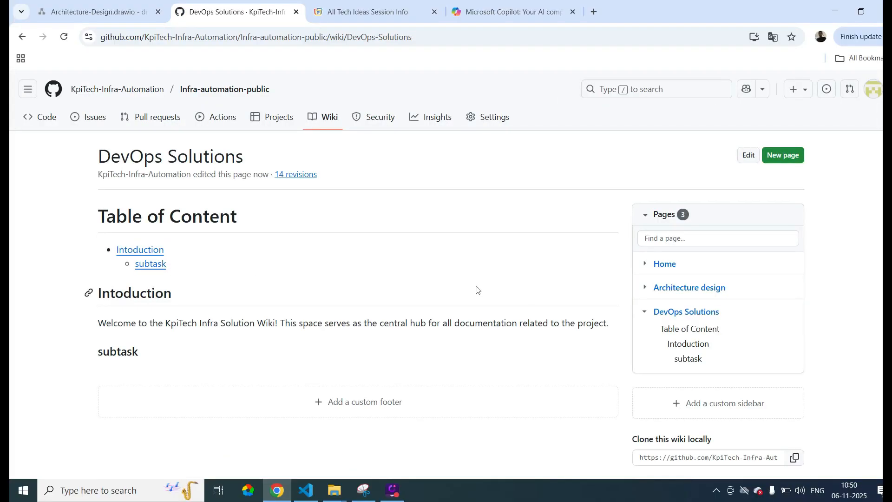
# Edit the page to add a level-three heading "### Installation" below the subtask heading
pyautogui.click(753, 161)
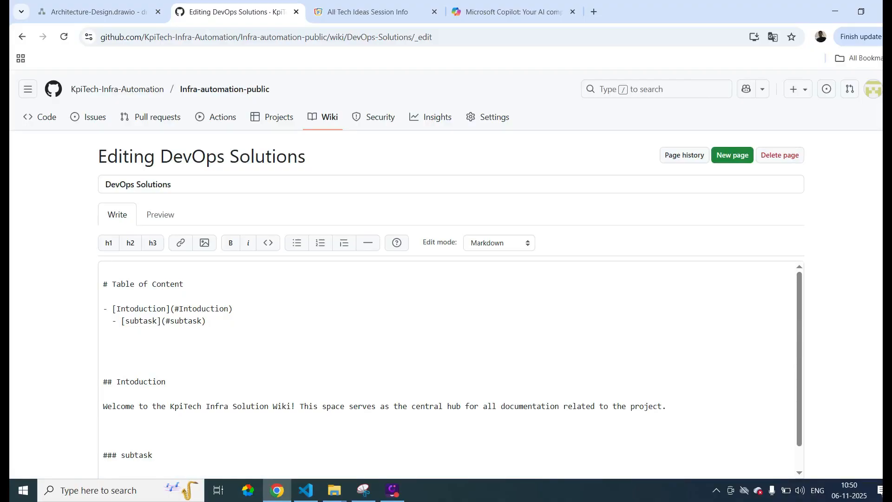
pyautogui.scroll(-3, 446, 279)
pyautogui.click(162, 348)
pyautogui.press('Return')
pyautogui.press('Return')
pyautogui.write('###')
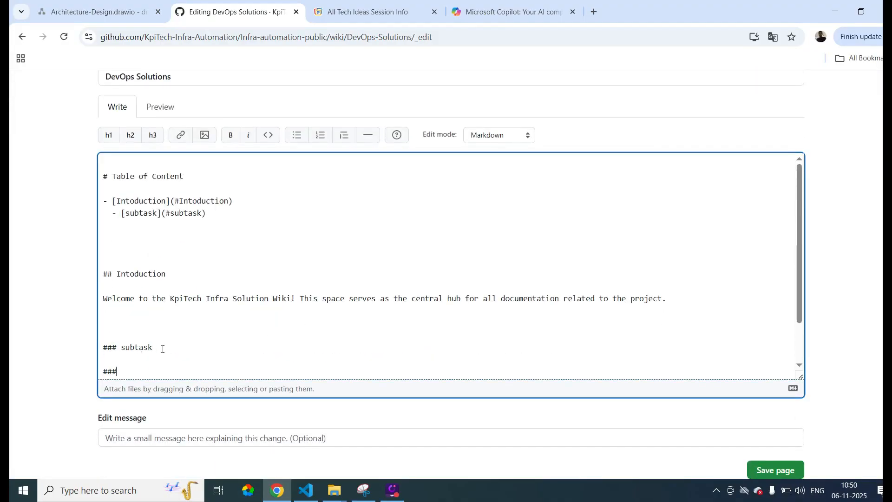
pyautogui.write(' Installation')
# Copy the Installation heading text and add a nested entry "- [Installation]" below the subtask link in the table of contents
pyautogui.scroll(-2, 186, 371)
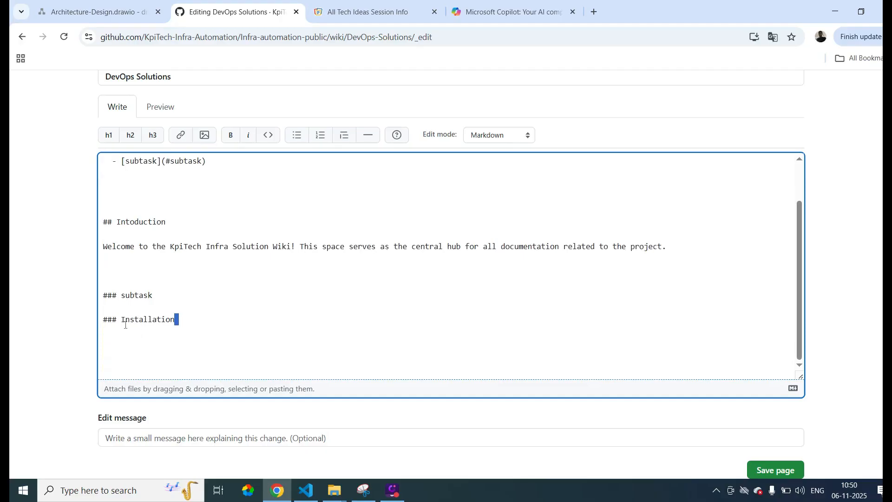
pyautogui.moveTo(176, 320); pyautogui.dragTo(121, 321)
pyautogui.hotkey('ctrl', 'c')
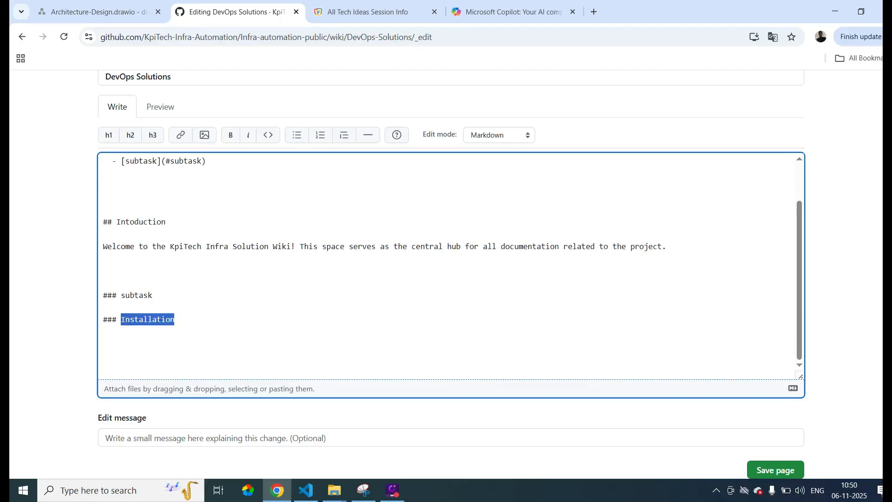
pyautogui.scroll(3, 446, 275)
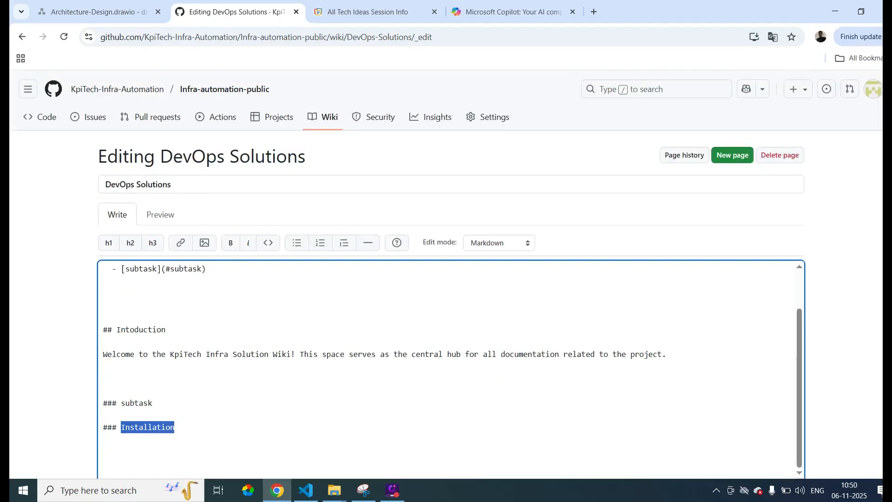
pyautogui.moveTo(800, 370); pyautogui.dragTo(800, 333)
pyautogui.click(208, 319)
pyautogui.press('Return')
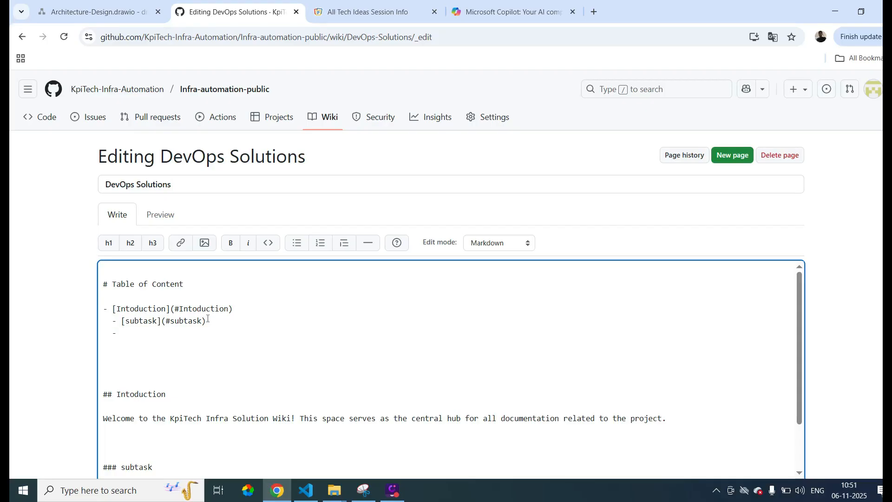
pyautogui.write('[]')
pyautogui.write('Installation')
# Set the Installation entry's link target to "#Installation" and save the page
pyautogui.write('()')
pyautogui.write('#')
pyautogui.hotkey('ctrl', 'v')
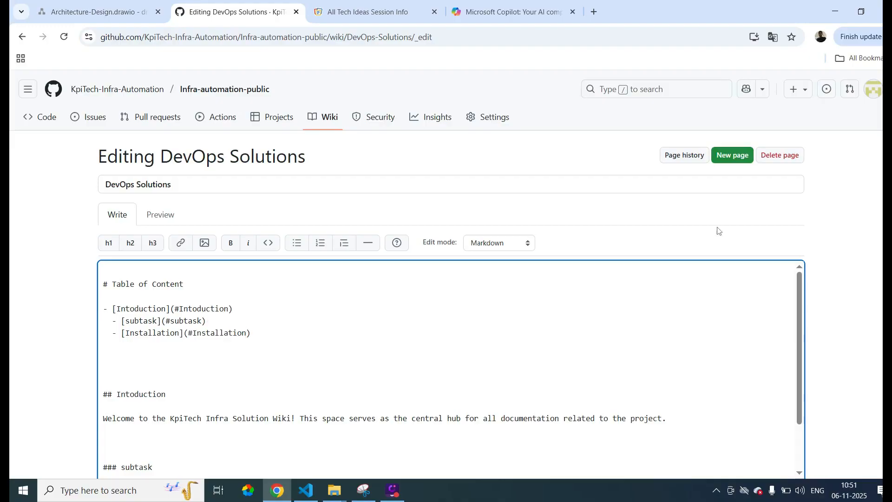
pyautogui.scroll(-5, 794, 390)
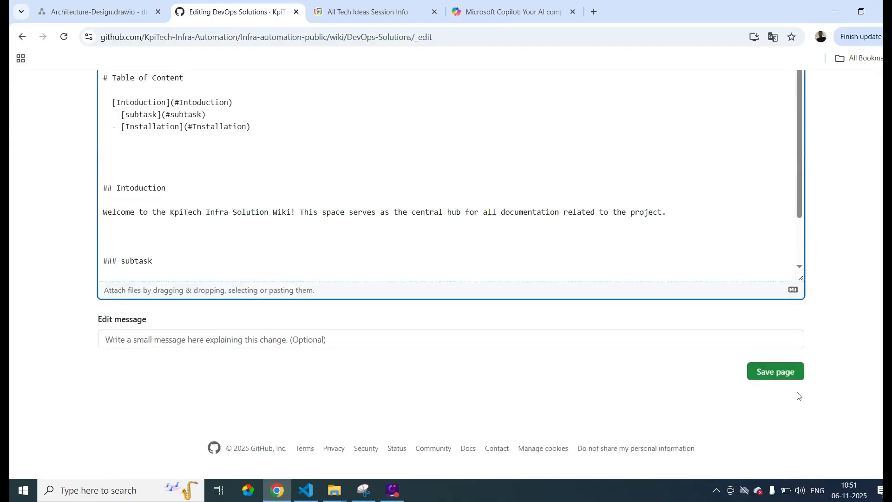
pyautogui.click(780, 373)
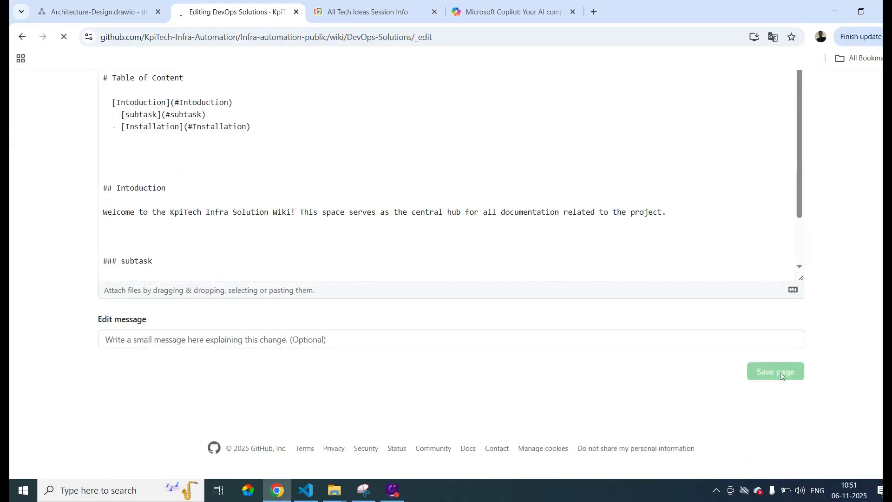